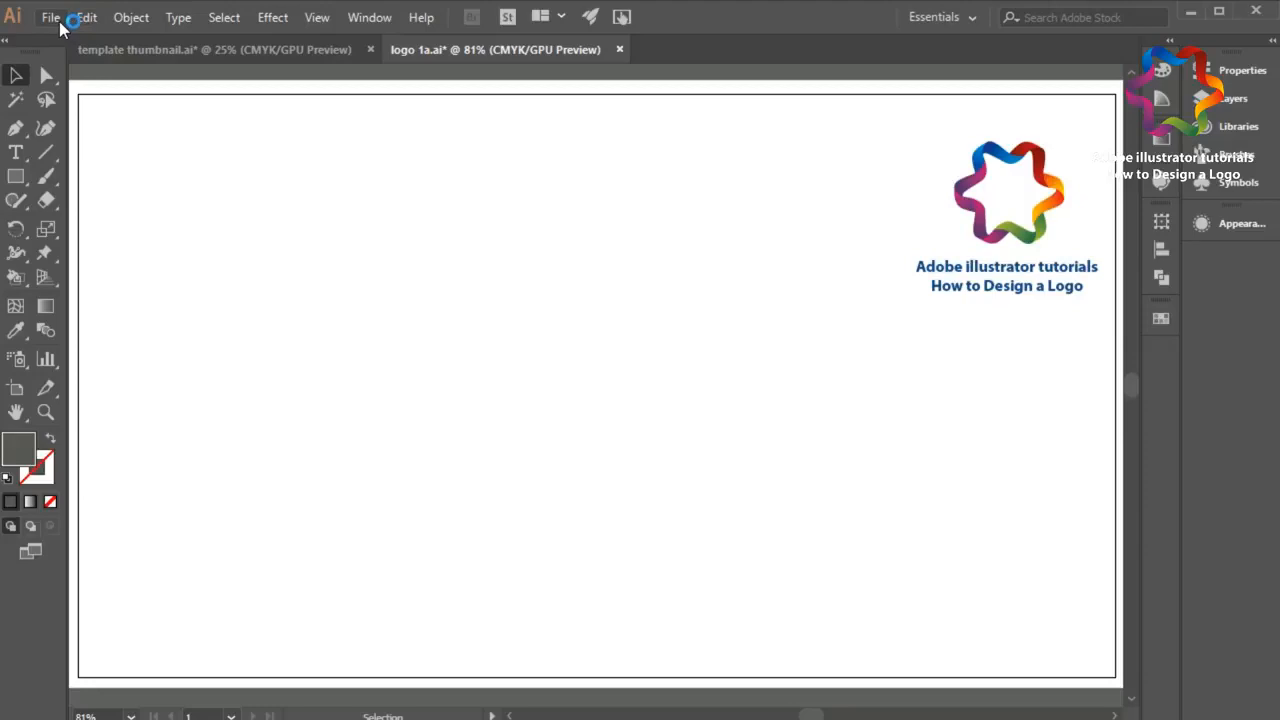
pyautogui.click(50, 17)
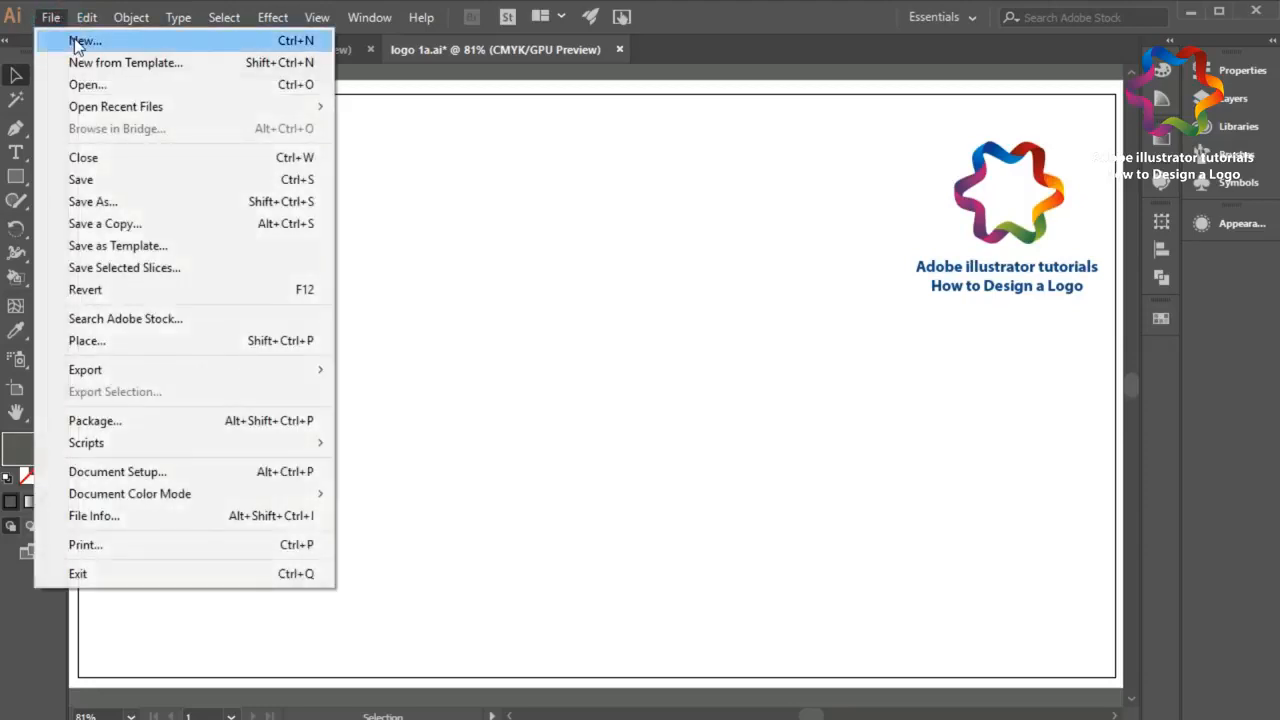
pyautogui.click(75, 38)
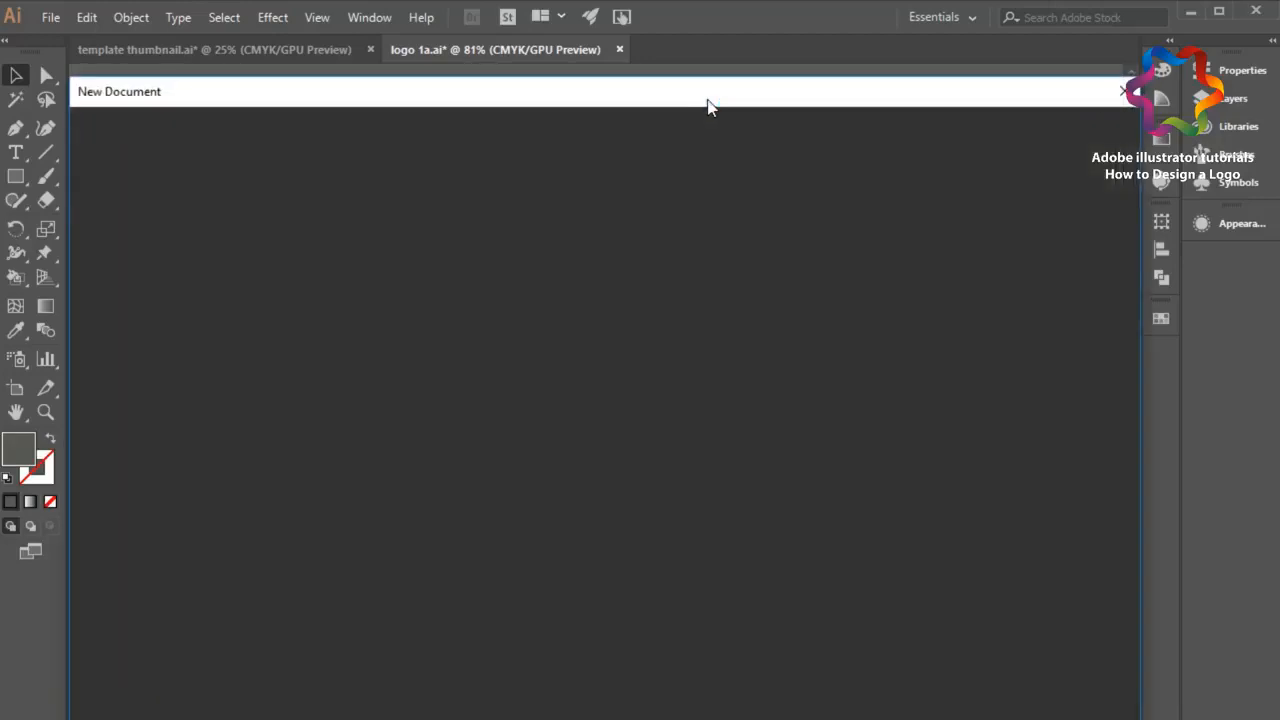
pyautogui.moveTo(700, 100); pyautogui.dragTo(700, 55)
pyautogui.click(884, 215)
pyautogui.click(905, 290)
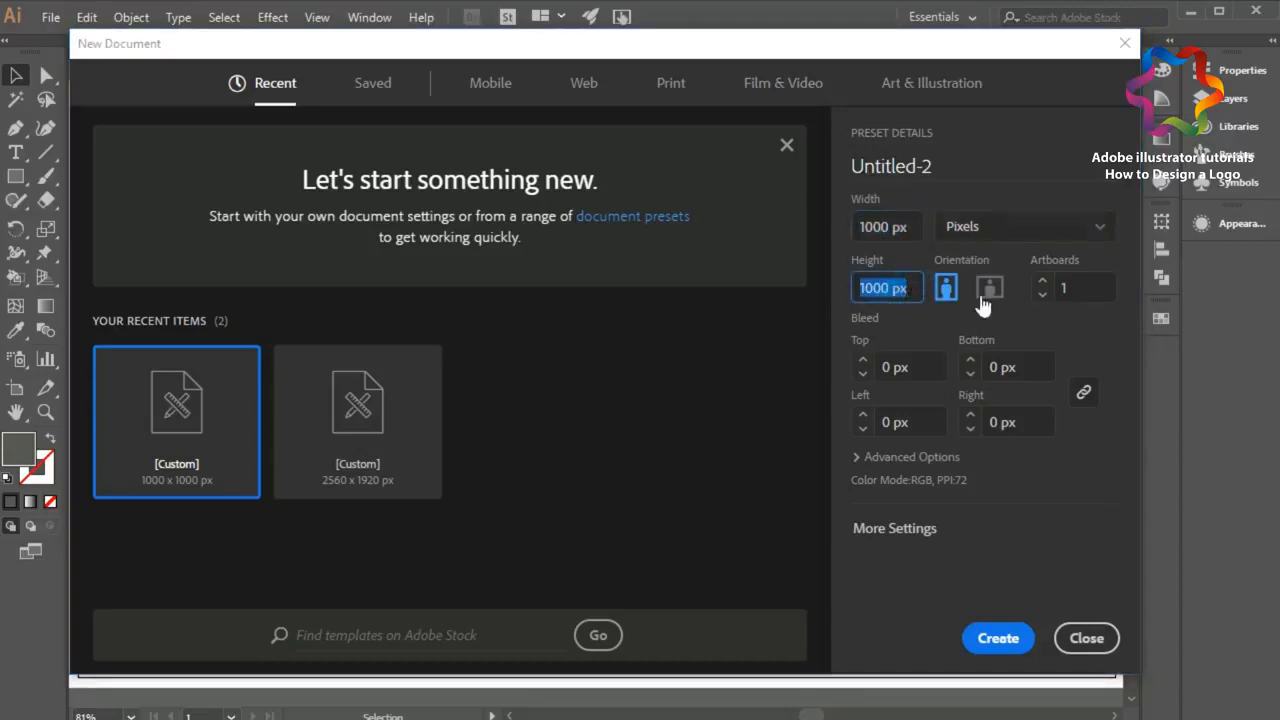
pyautogui.click(1082, 642)
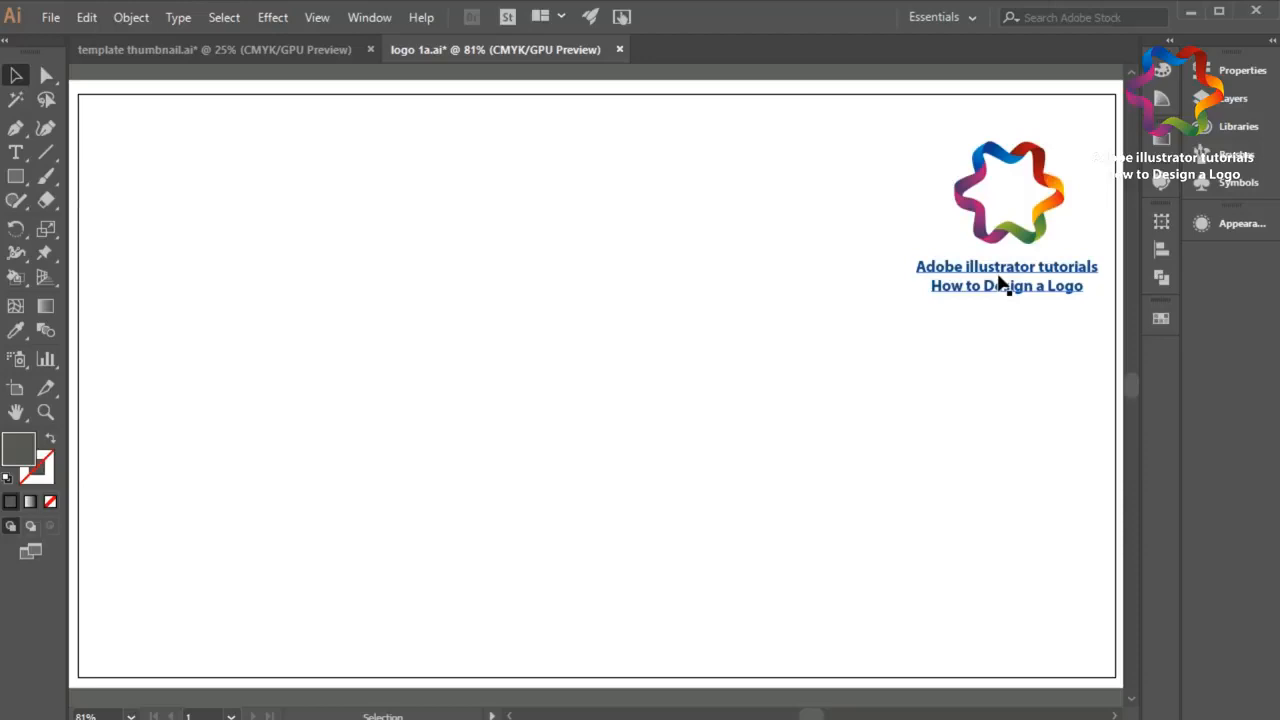
# Step: Draw a large dark gray circle without a stroke on the blank area left of the sample logo
pyautogui.moveTo(16, 176); pyautogui.dragTo(80, 222)
pyautogui.moveTo(316, 201); pyautogui.dragTo(651, 486)
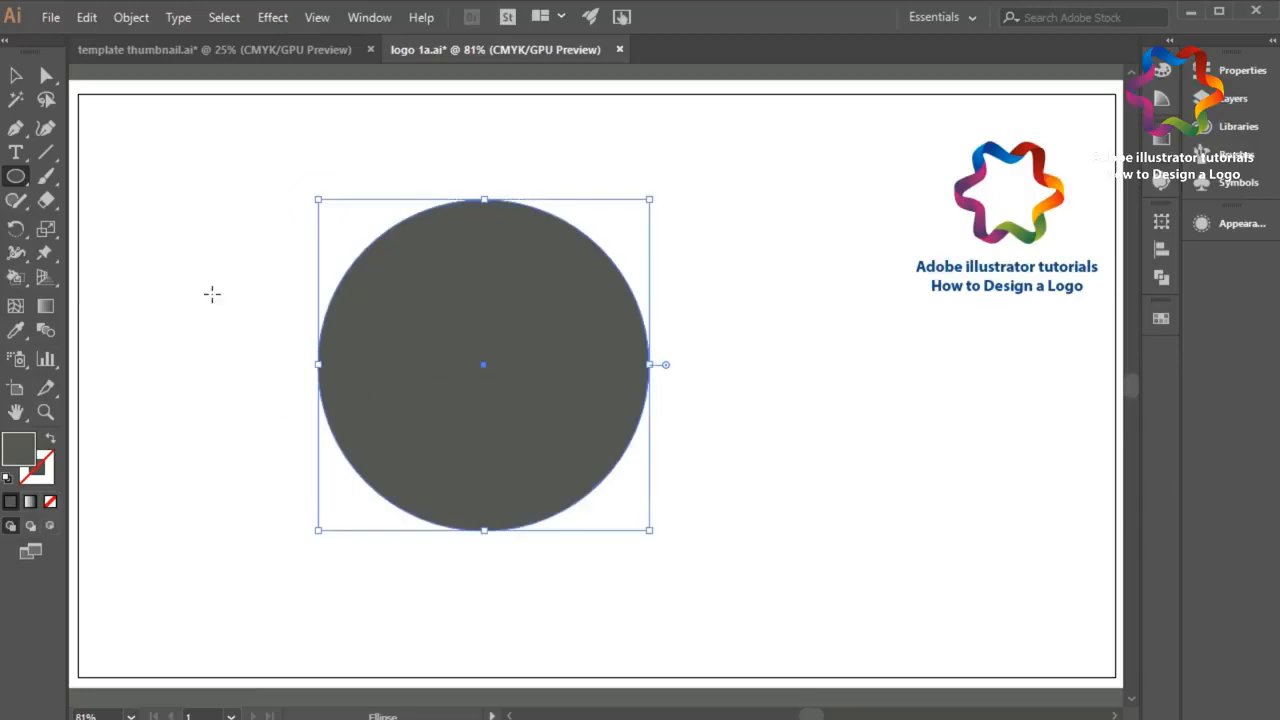
# Step: Draw a closed S-shaped band with the Pen tool, running across the circle and extending slightly past its top and bottom edges
pyautogui.click(15, 128)
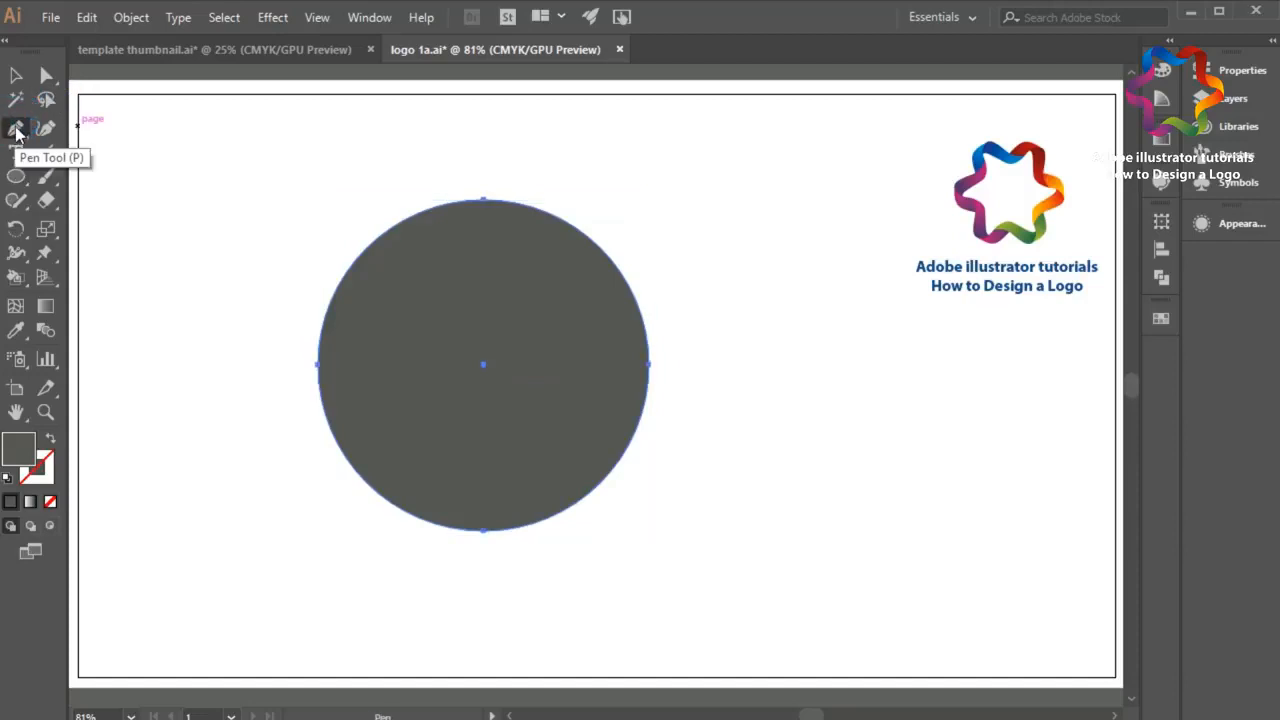
pyautogui.moveTo(446, 188); pyautogui.dragTo(450, 201)
pyautogui.click(496, 288)
pyautogui.moveTo(510, 314)
pyautogui.mouseDown()
pyautogui.moveTo(520, 363)
pyautogui.moveTo(506, 391)
pyautogui.moveTo(491, 371)
pyautogui.moveTo(482, 378)
pyautogui.moveTo(489, 370)
pyautogui.mouseUp()
pyautogui.moveTo(383, 442); pyautogui.dragTo(386, 512)
pyautogui.moveTo(534, 548); pyautogui.dragTo(571, 546)
pyautogui.click(581, 499)
pyautogui.moveTo(464, 445); pyautogui.dragTo(443, 374)
pyautogui.moveTo(545, 297); pyautogui.dragTo(553, 214)
pyautogui.click(447, 204)
pyautogui.moveTo(447, 188)
pyautogui.mouseDown()
pyautogui.moveTo(405, 190)
pyautogui.moveTo(460, 203)
pyautogui.mouseUp()
# Step: Refine the right curve of the S-shaped band by adjusting its direction handles, and fill the band with white (FFFFFF)
pyautogui.press('a')
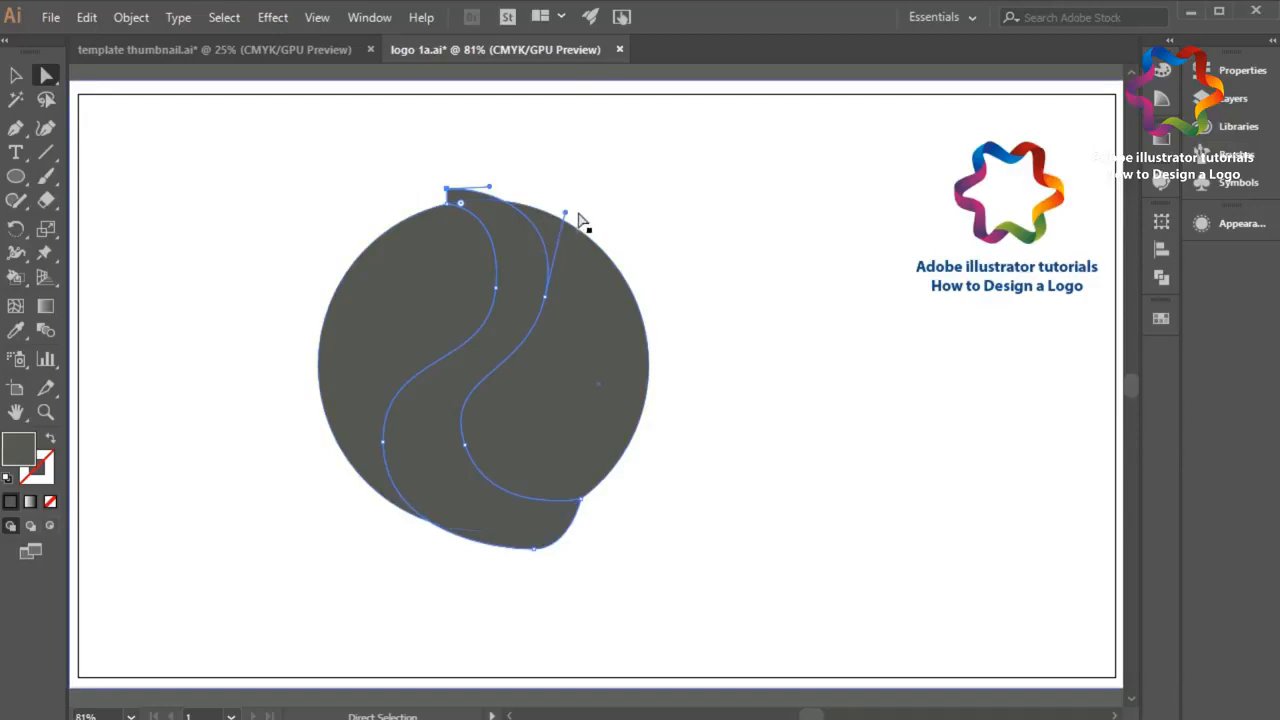
pyautogui.moveTo(566, 214); pyautogui.dragTo(563, 222)
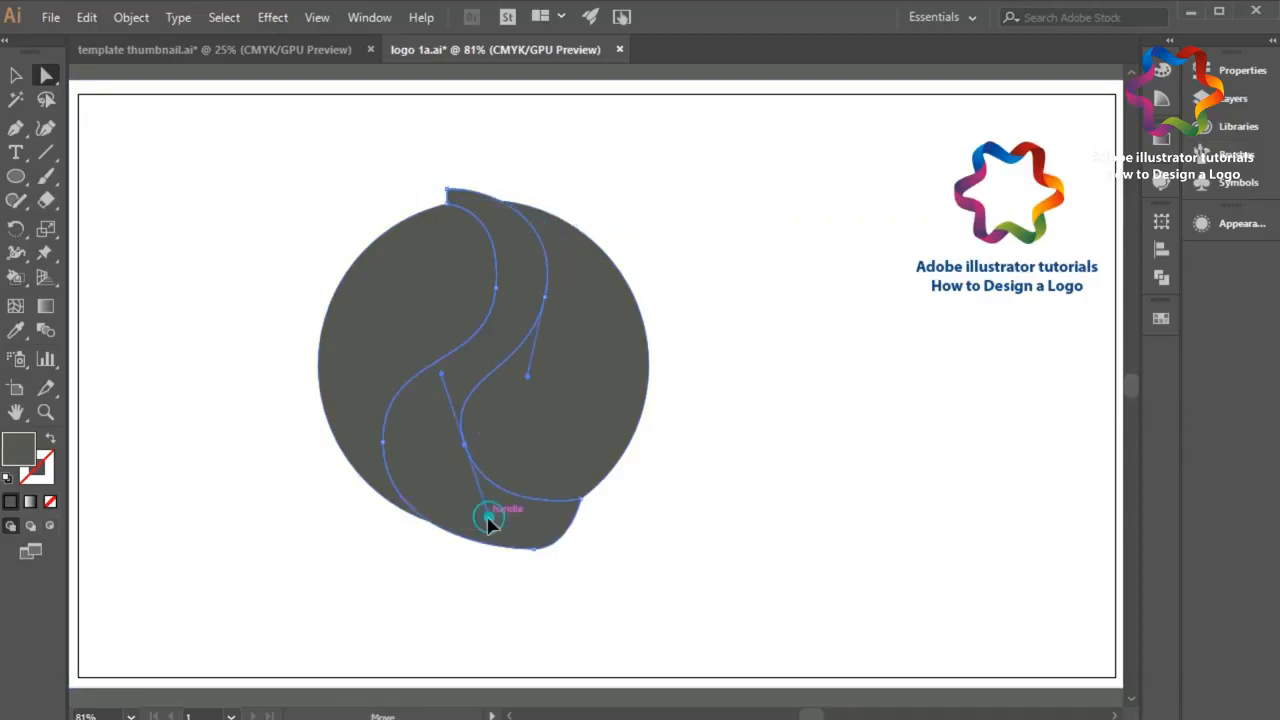
pyautogui.moveTo(486, 514); pyautogui.dragTo(478, 521)
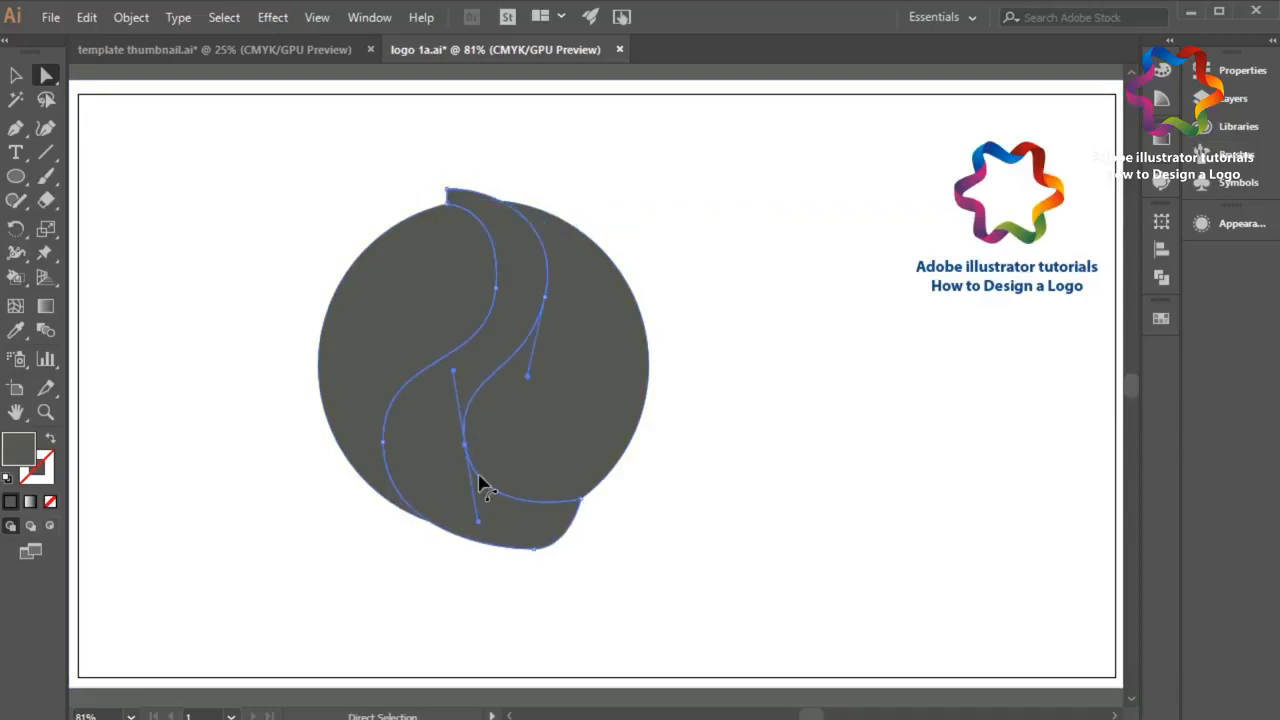
pyautogui.doubleClick(30, 452)
pyautogui.moveTo(574, 368); pyautogui.dragTo(360, 217)
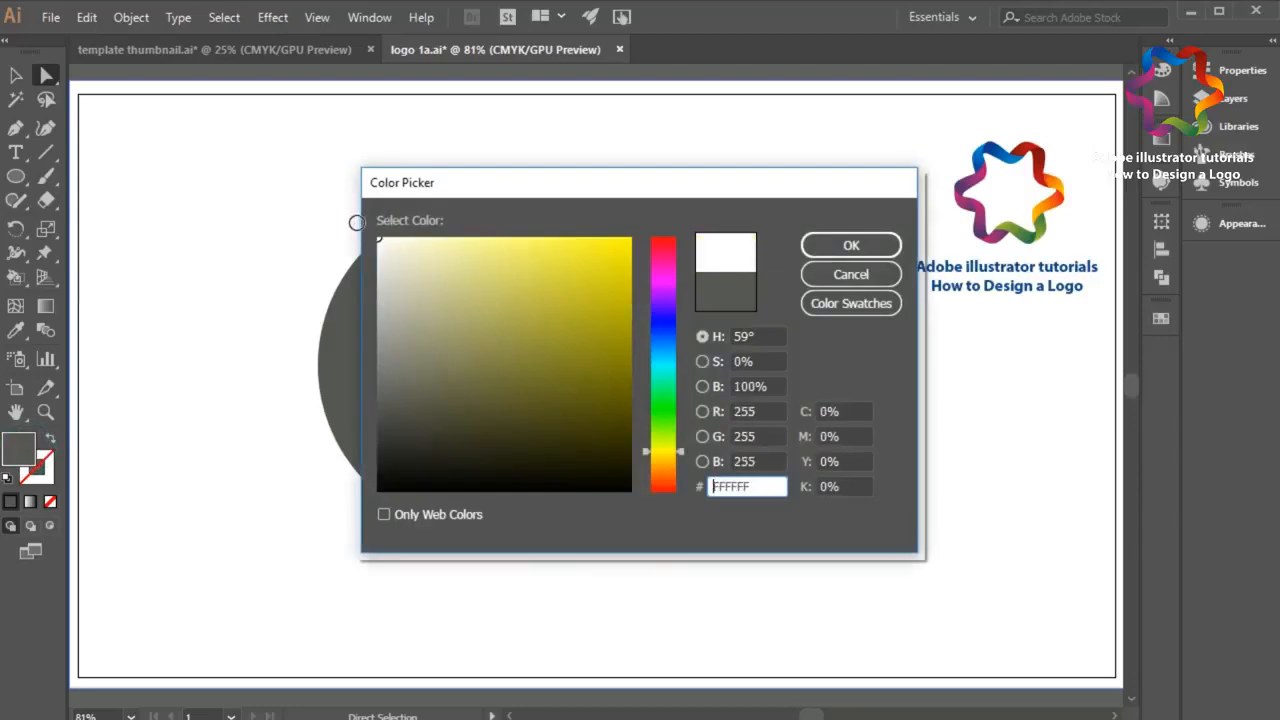
pyautogui.click(851, 246)
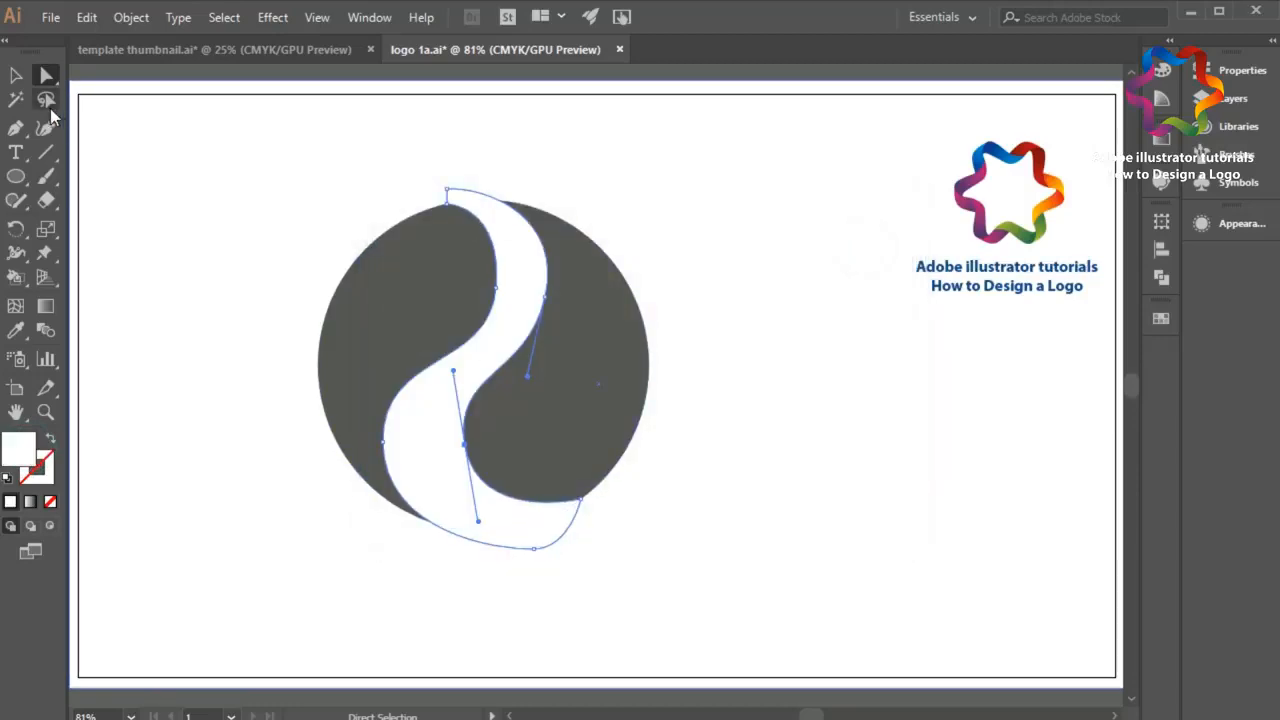
# Step: Subtract the white S-shaped band from the circle with the Minus Front shape mode, and deselect the result
pyautogui.click(24, 82)
pyautogui.keyDown('shift'); pyautogui.click(398, 262); pyautogui.keyUp('shift')
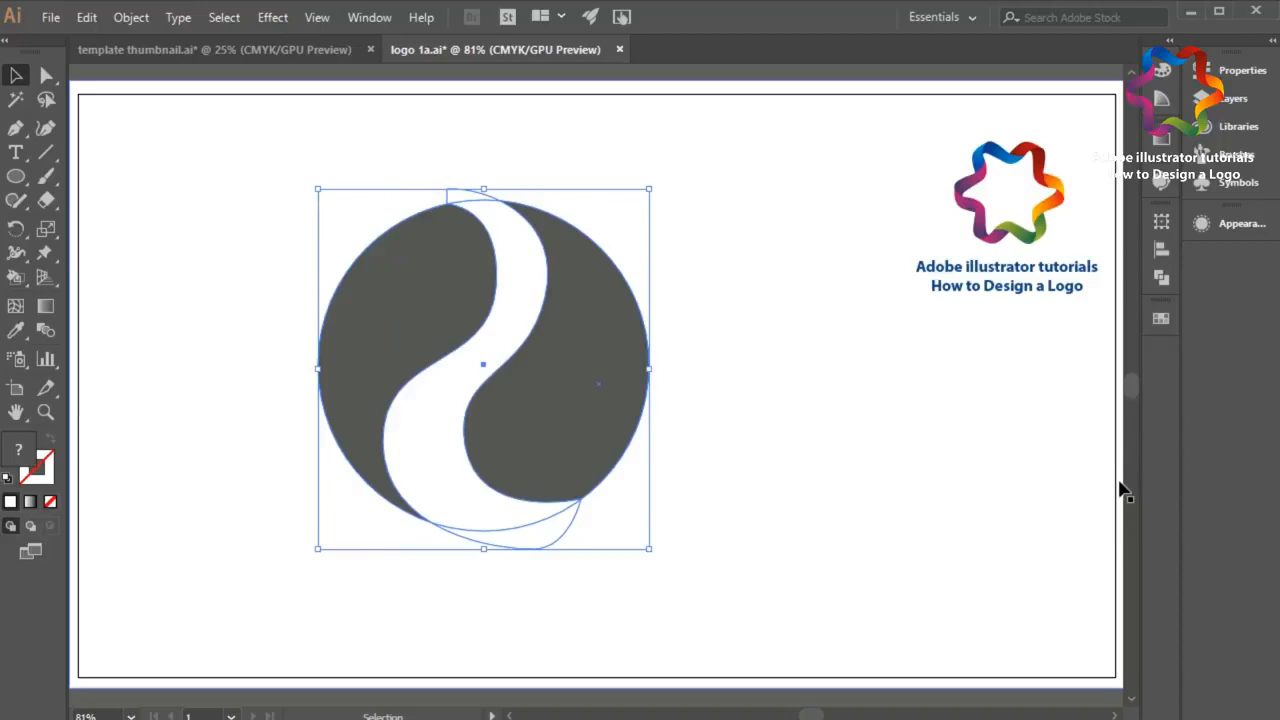
pyautogui.click(1162, 280)
pyautogui.click(965, 262)
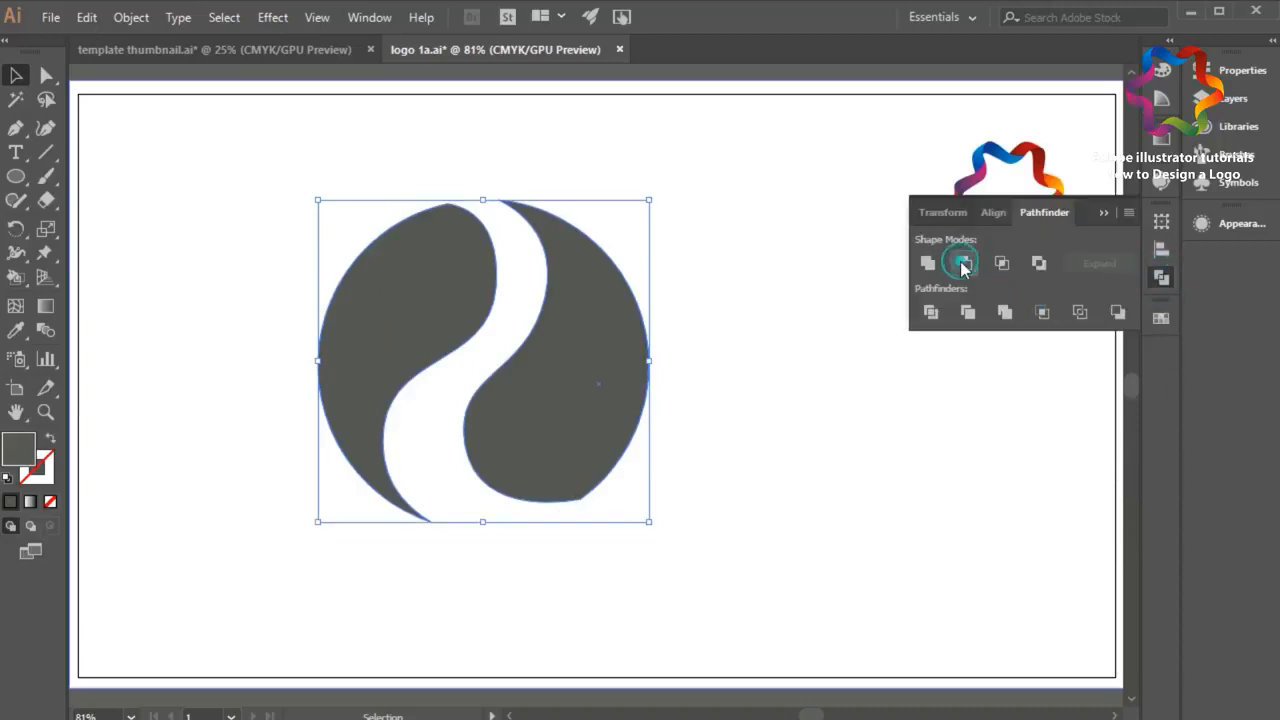
pyautogui.click(1104, 216)
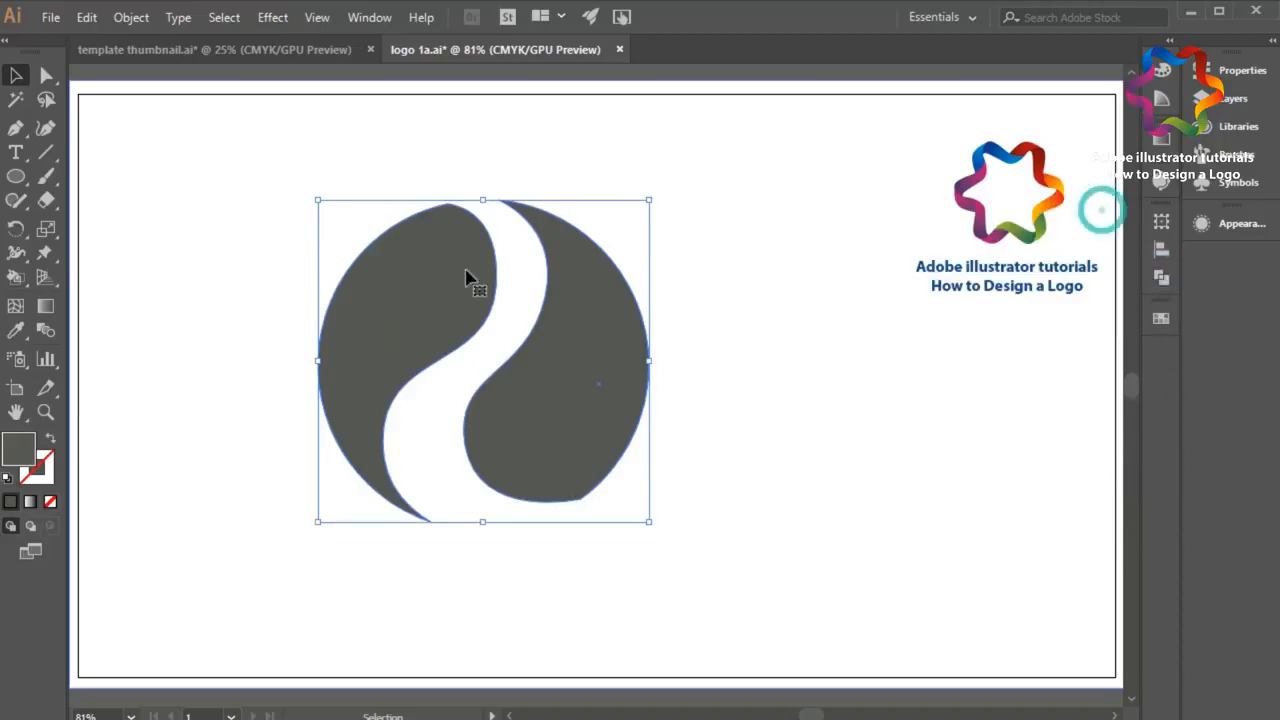
pyautogui.click(551, 550)
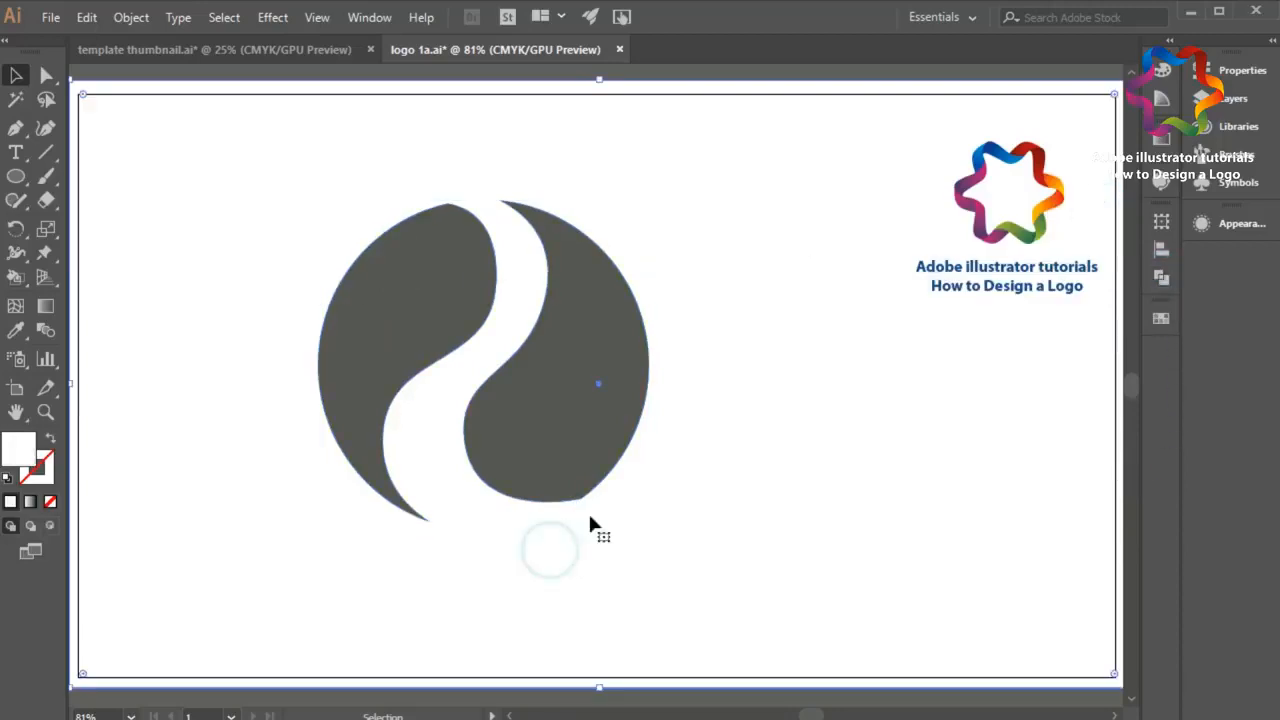
# Step: Ungroup the split circle into two separate pieces
pyautogui.click(365, 443)
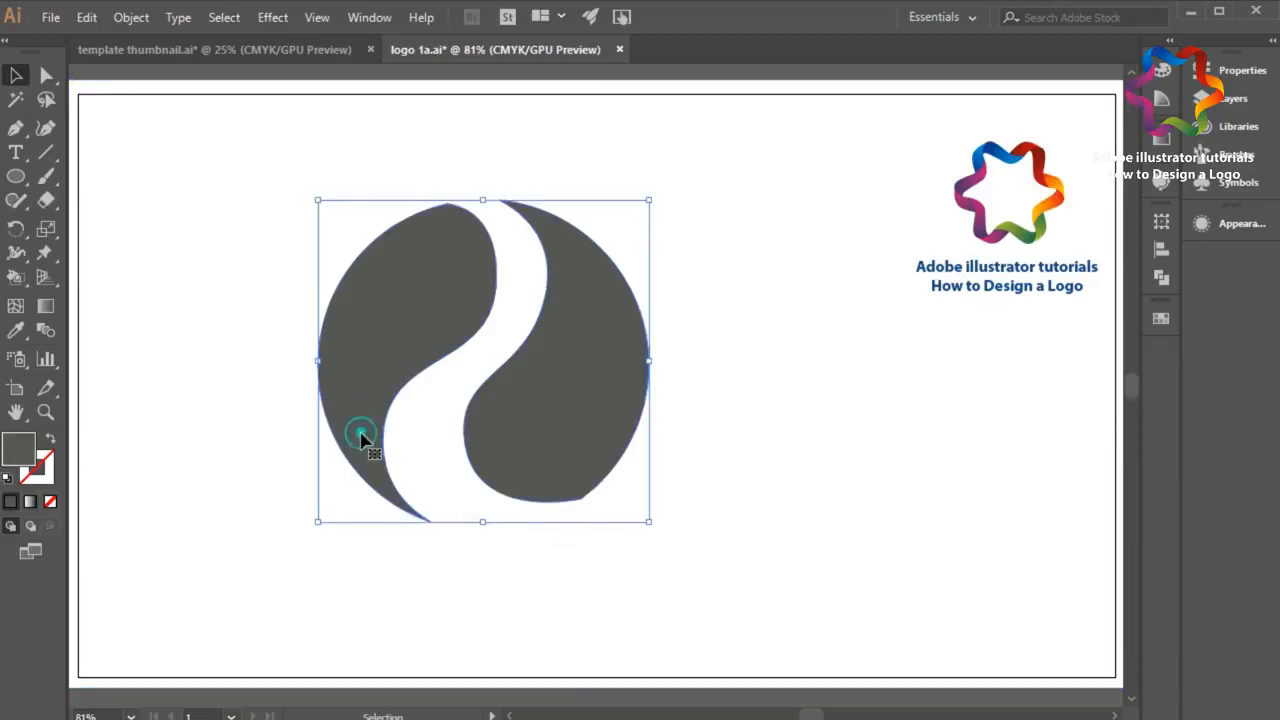
pyautogui.rightClick(624, 410)
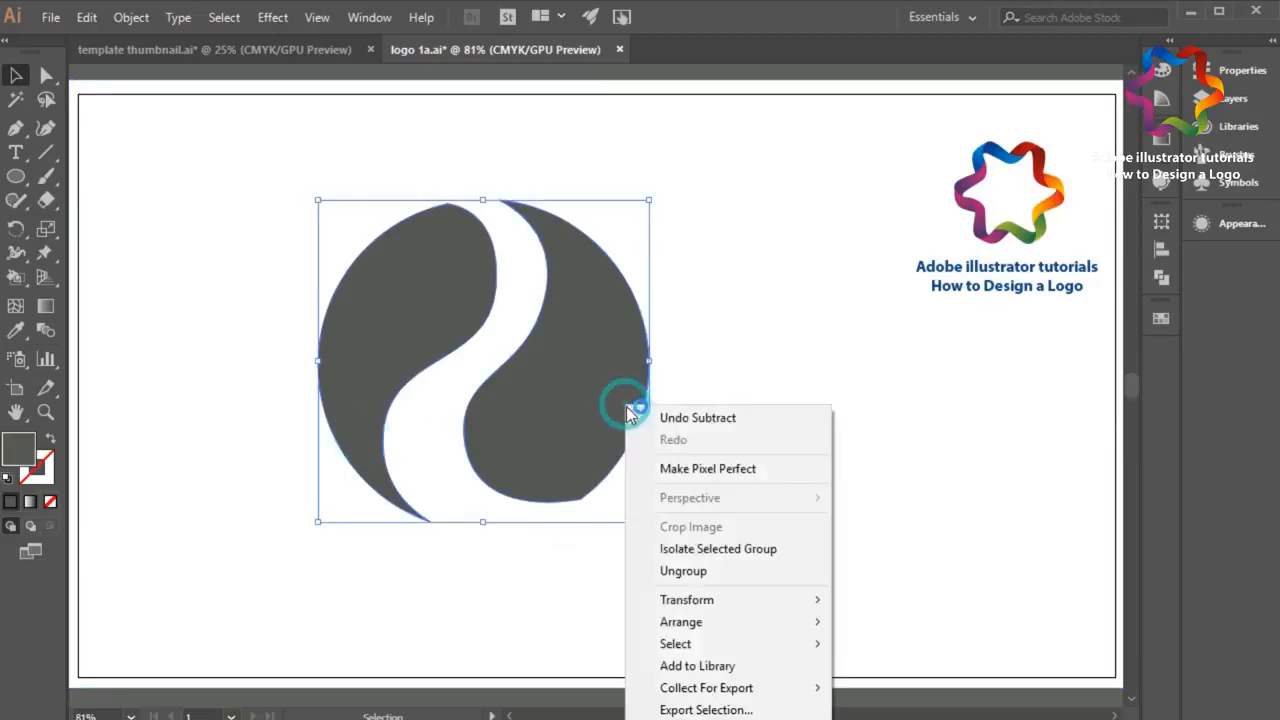
pyautogui.click(694, 566)
pyautogui.click(620, 503)
# Step: Fill the right piece of the split circle with dark red
pyautogui.click(560, 434)
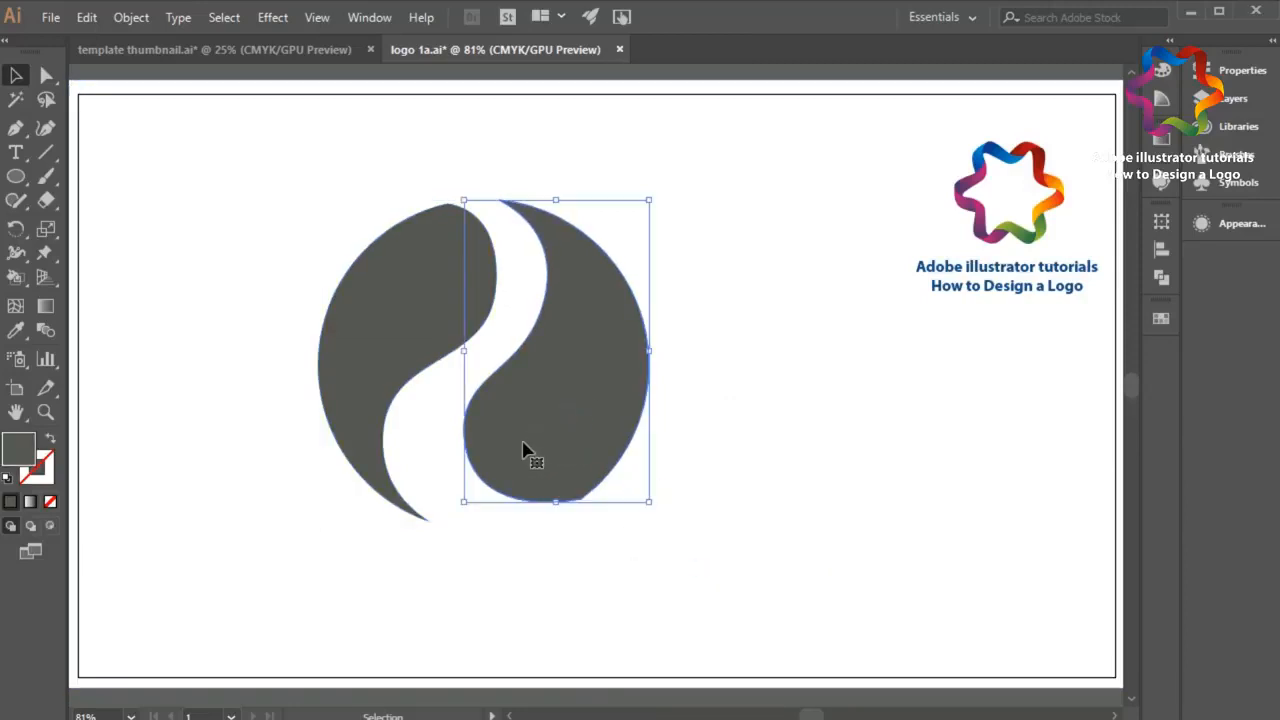
pyautogui.doubleClick(12, 448)
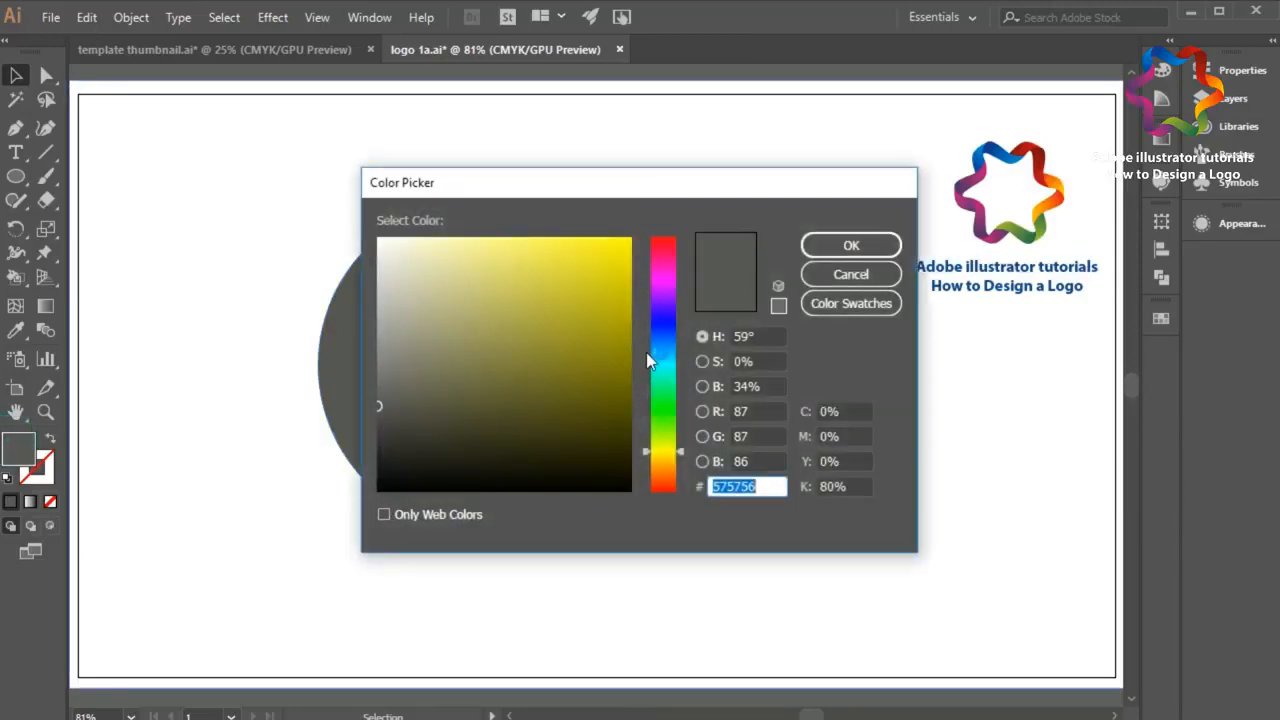
pyautogui.moveTo(588, 354)
pyautogui.mouseDown()
pyautogui.moveTo(636, 357)
pyautogui.moveTo(654, 342)
pyautogui.mouseUp()
pyautogui.moveTo(668, 293); pyautogui.dragTo(666, 237)
pyautogui.click(895, 248)
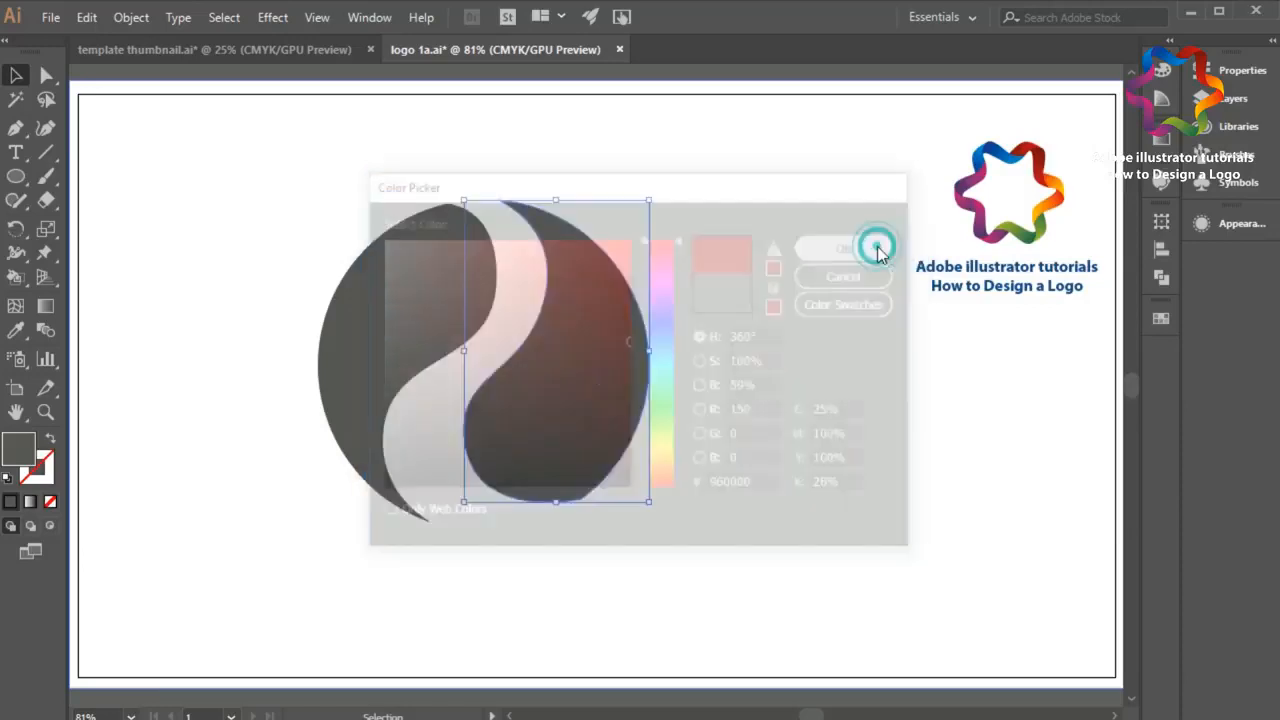
# Step: Draw a closed curved teardrop shape with the Pen tool over the outer left part of the gray piece
pyautogui.click(16, 128)
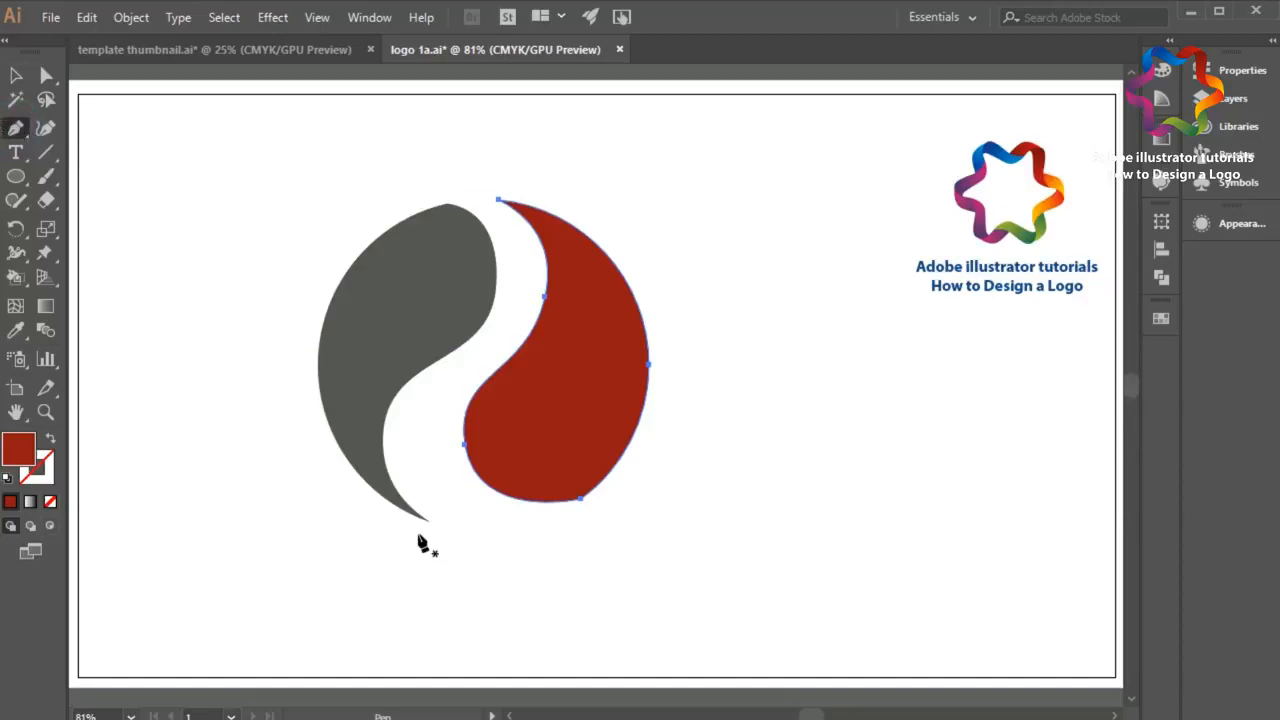
pyautogui.click(359, 474)
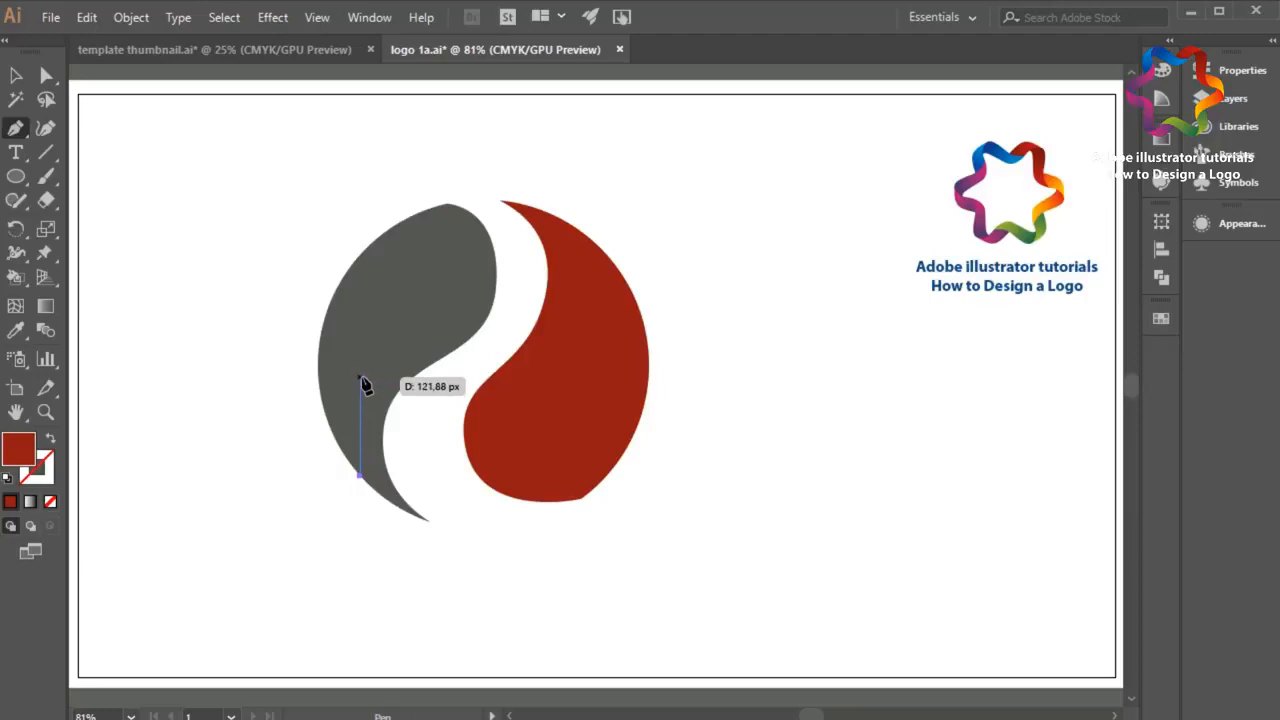
pyautogui.moveTo(366, 373); pyautogui.dragTo(406, 320)
pyautogui.moveTo(450, 277); pyautogui.dragTo(447, 247)
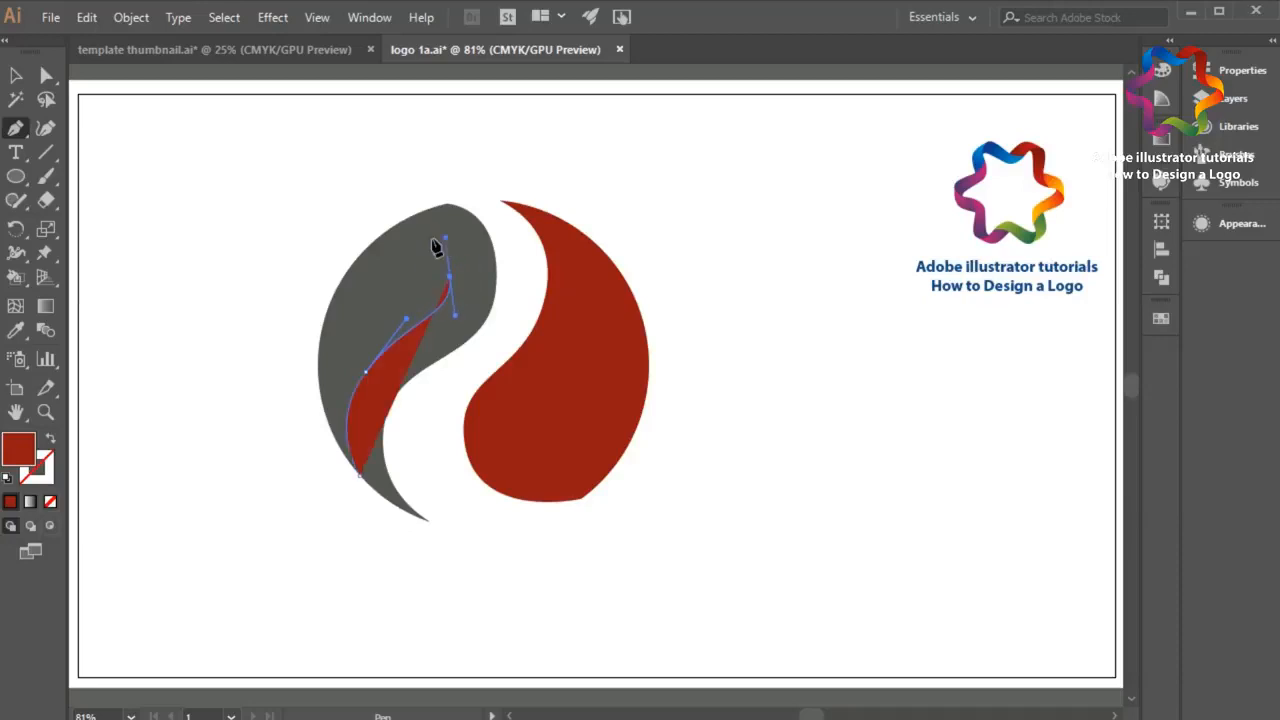
pyautogui.moveTo(319, 346); pyautogui.dragTo(297, 440)
pyautogui.click(359, 477)
# Step: Subtract the red teardrop shape from the gray piece with the Minus Front shape mode, leaving an S-shaped ribbon
pyautogui.click(15, 78)
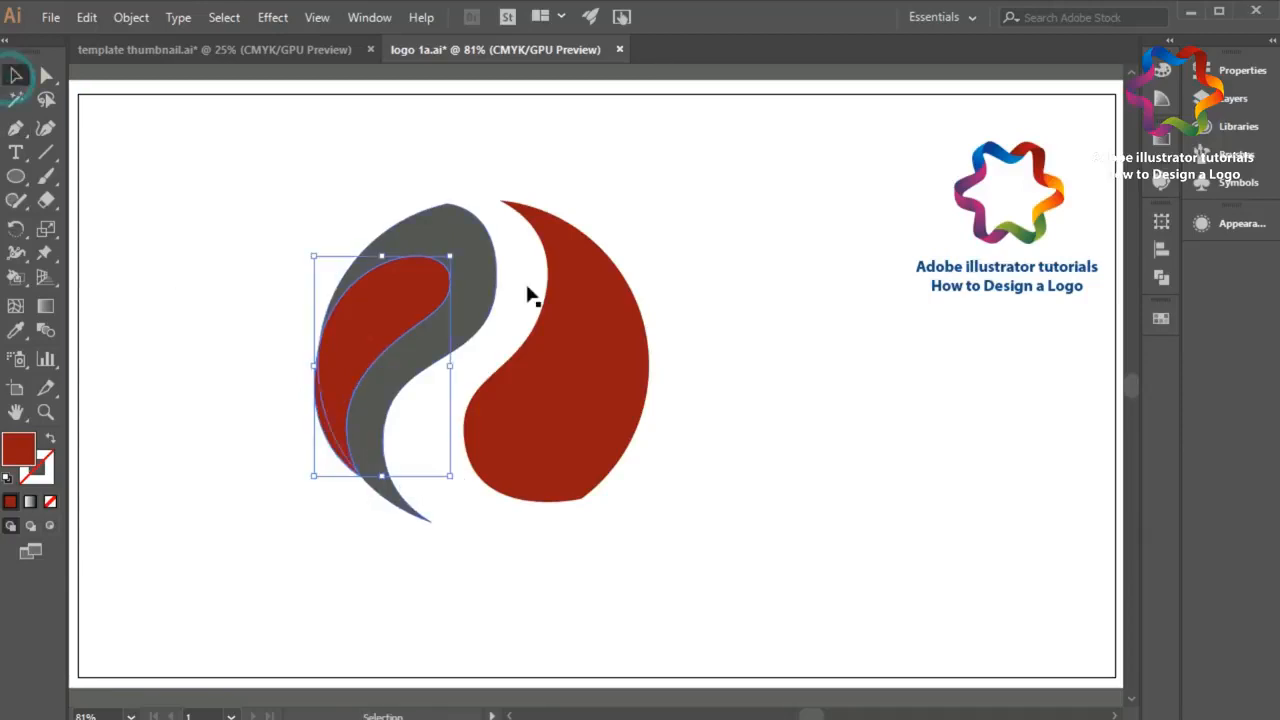
pyautogui.click(472, 223)
pyautogui.click(1174, 316)
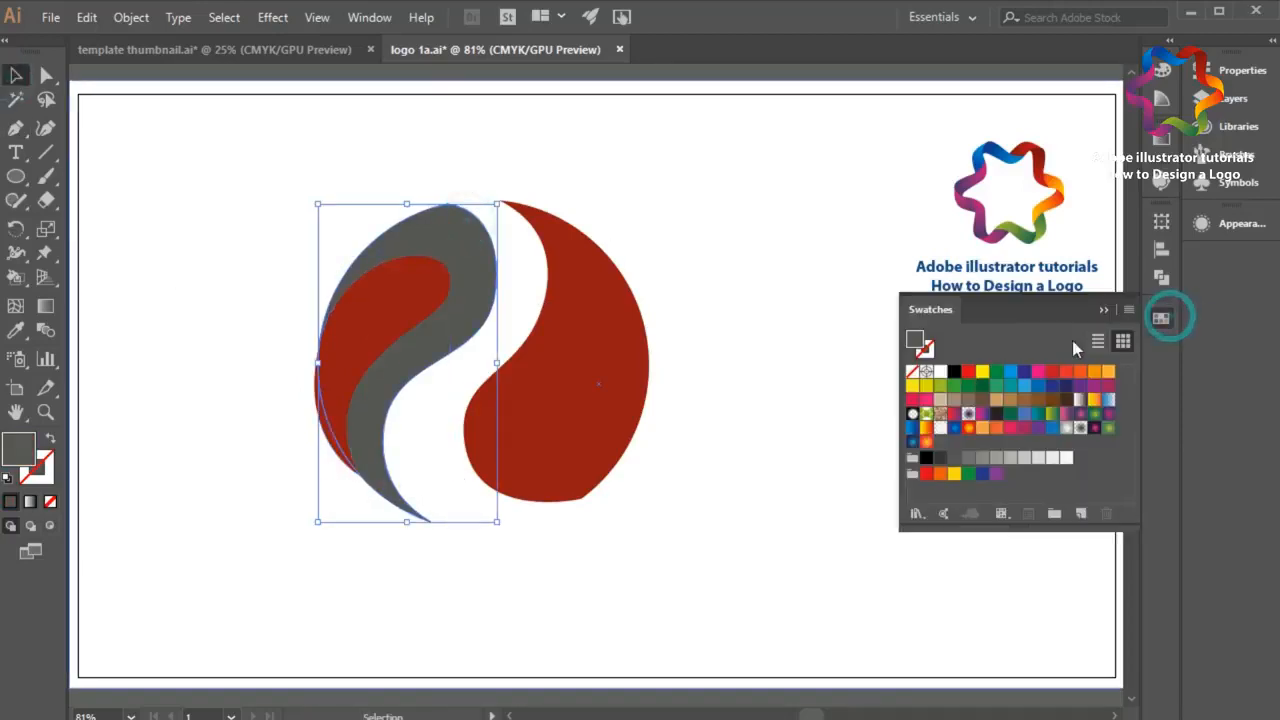
pyautogui.click(1156, 277)
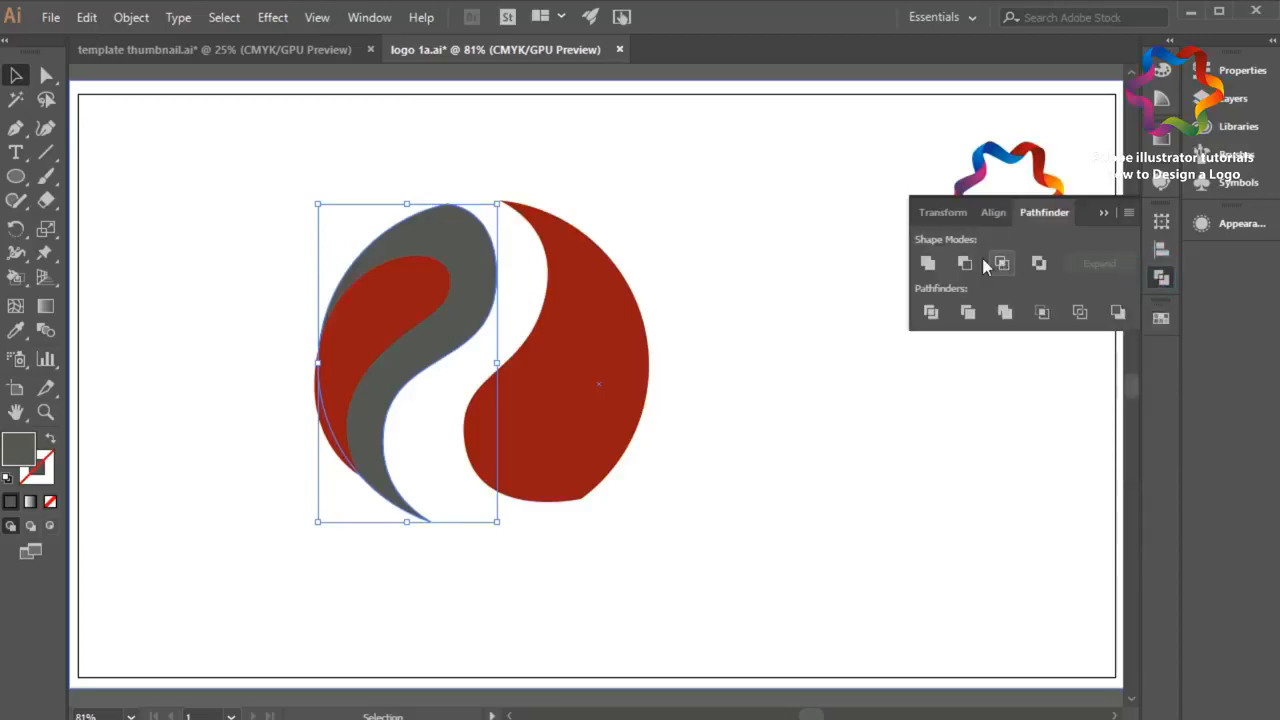
pyautogui.click(408, 288)
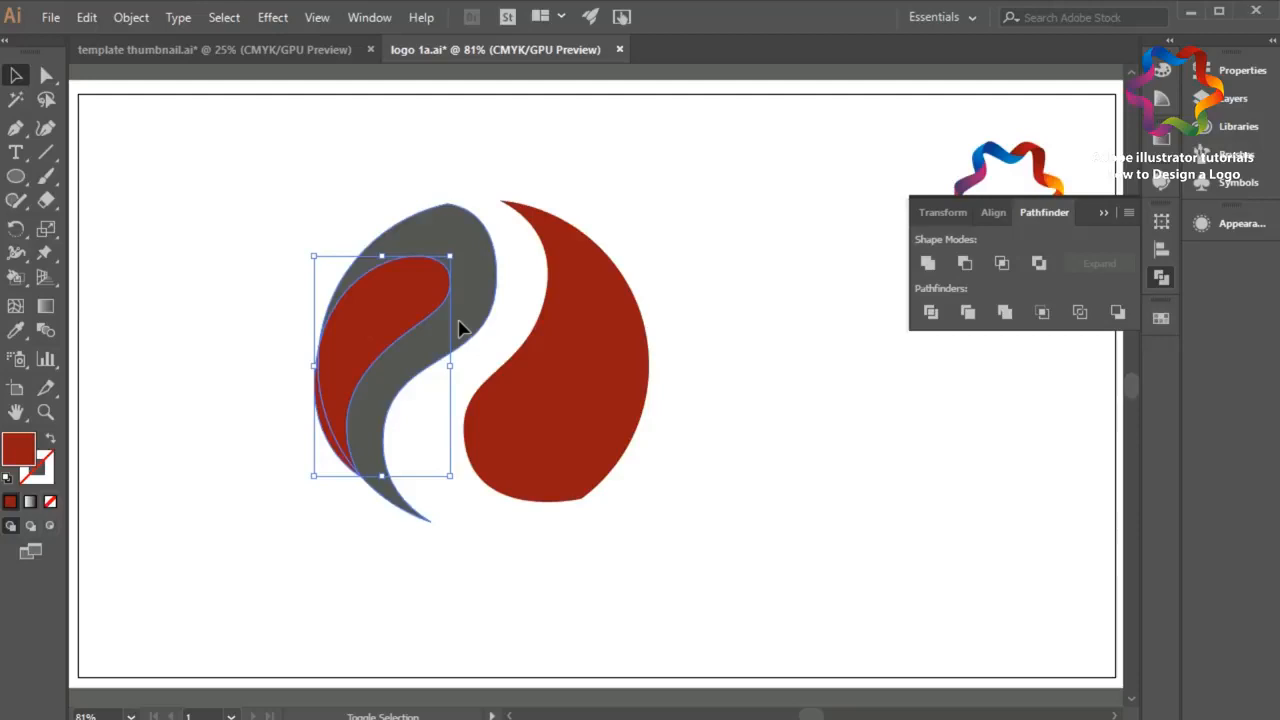
pyautogui.keyDown('shift'); pyautogui.click(458, 328); pyautogui.keyUp('shift')
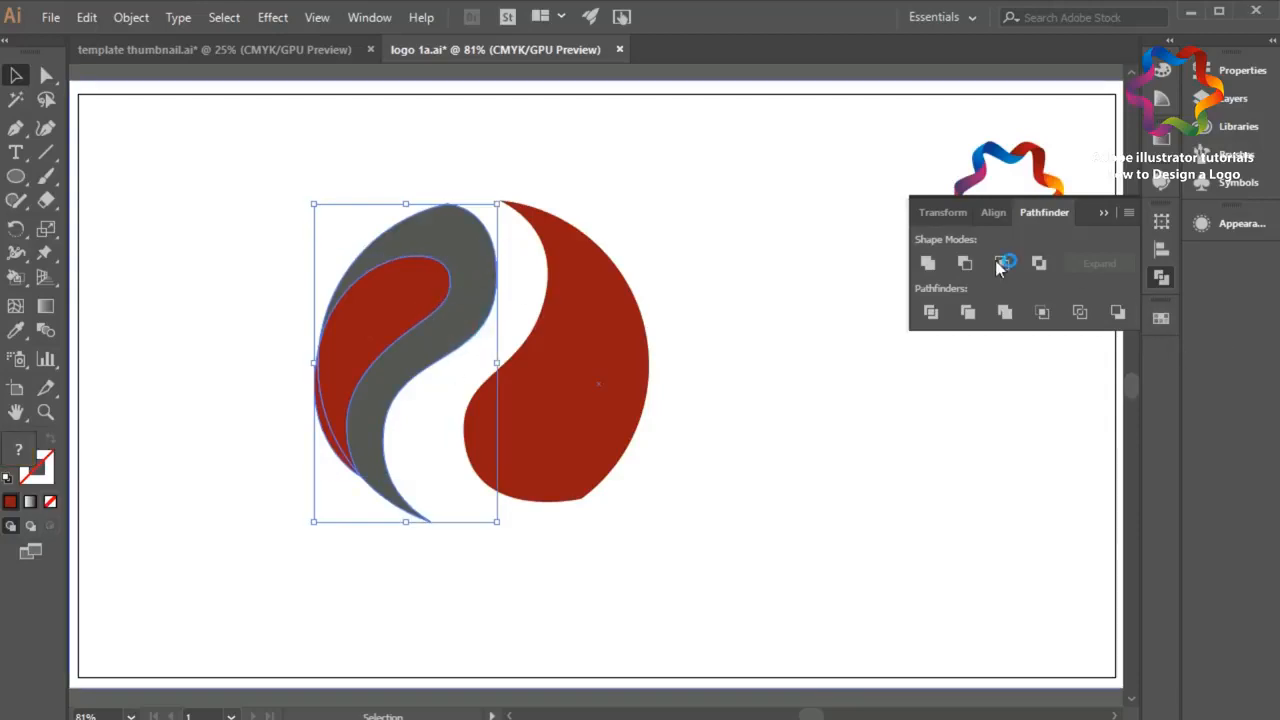
pyautogui.click(966, 263)
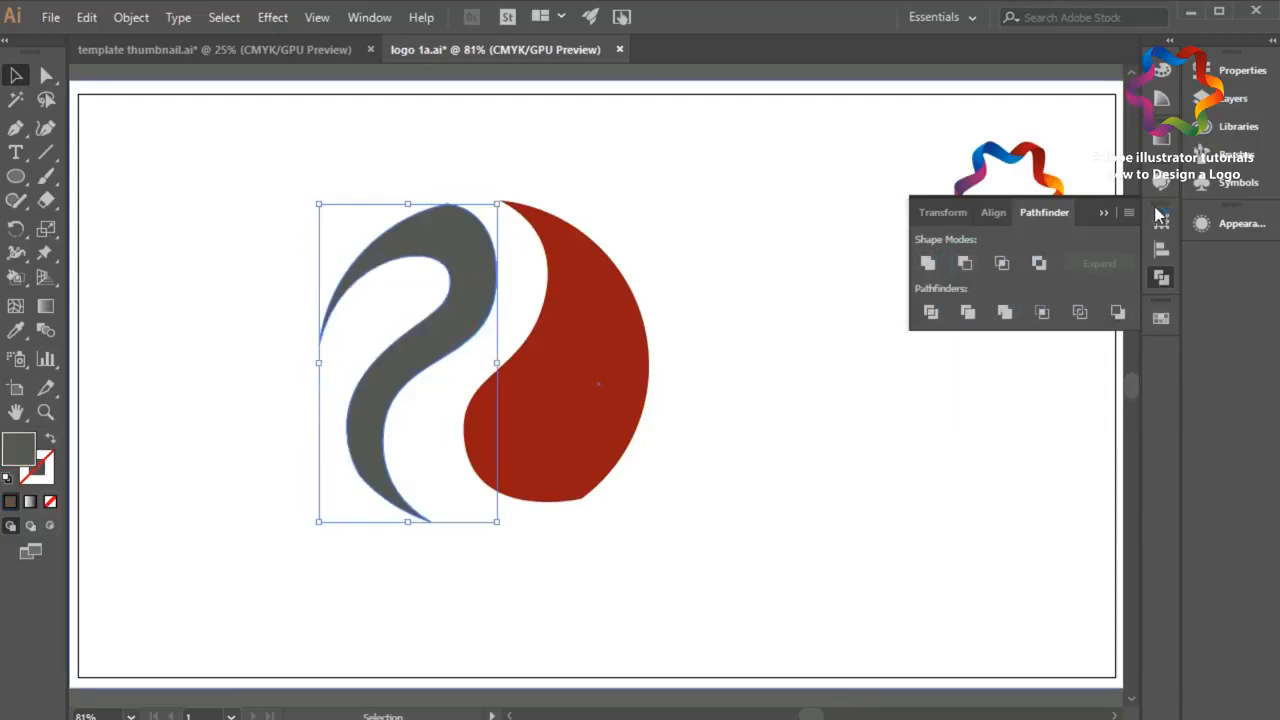
pyautogui.click(1105, 214)
pyautogui.click(218, 180)
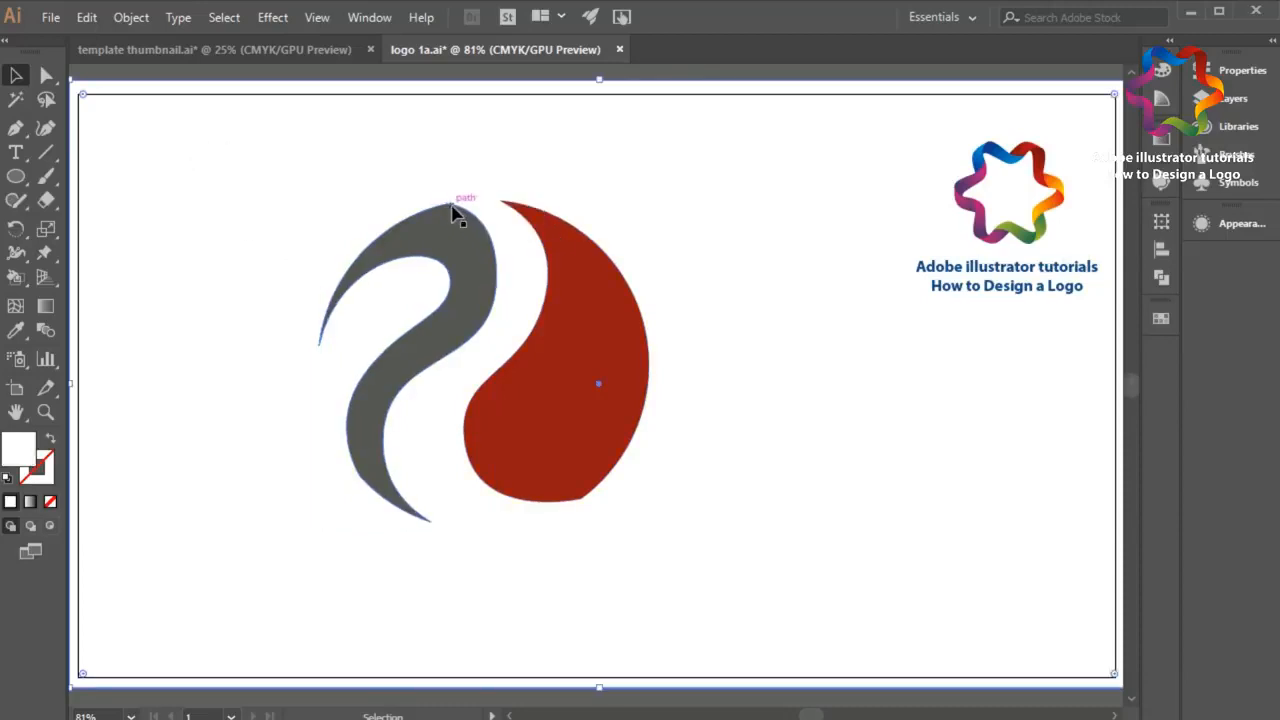
# Step: Reshape the upper right curve of the gray ribbon by pulling its direction handle slightly outward
pyautogui.click(45, 77)
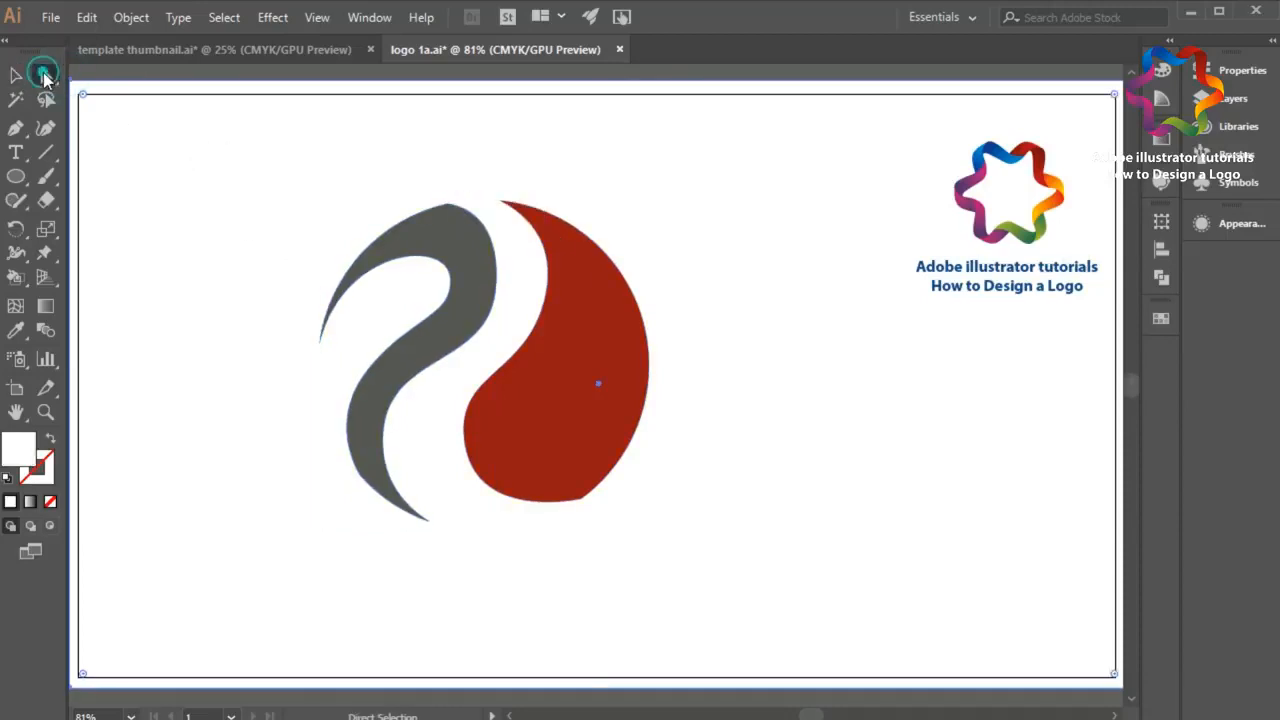
pyautogui.click(449, 205)
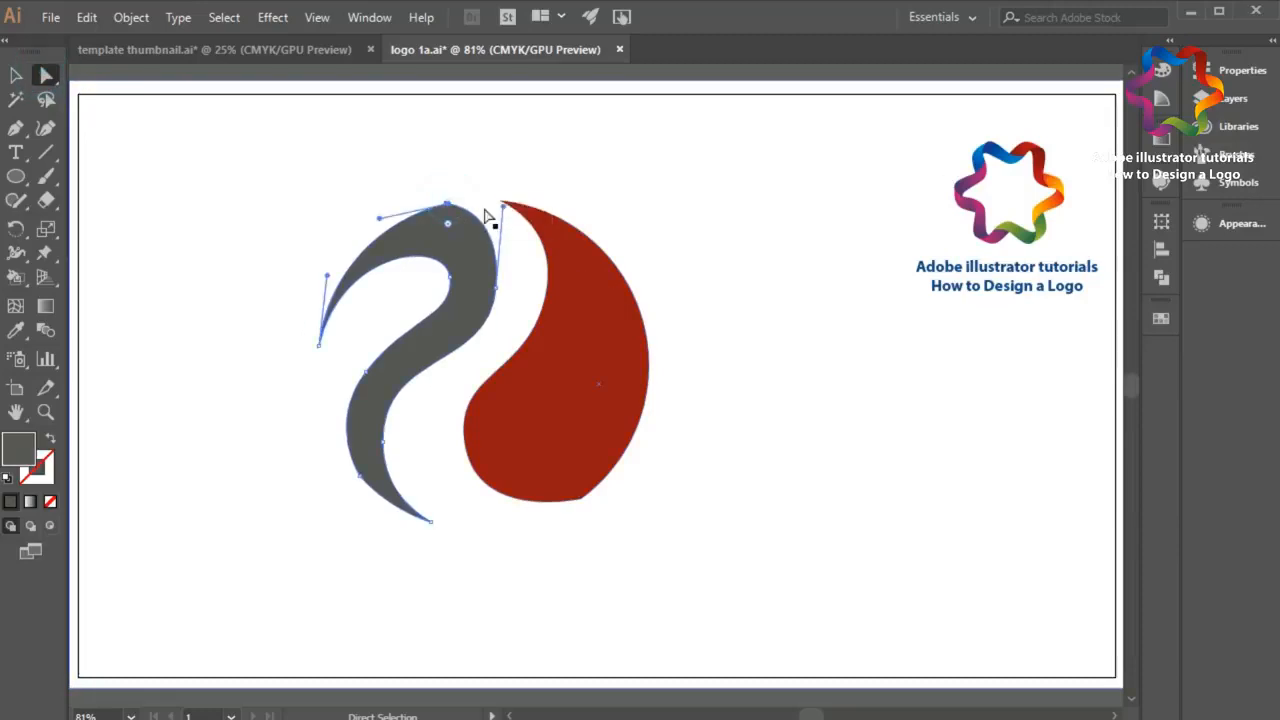
pyautogui.moveTo(503, 206)
pyautogui.mouseDown()
pyautogui.moveTo(527, 128)
pyautogui.moveTo(513, 200)
pyautogui.mouseUp()
pyautogui.click(587, 193)
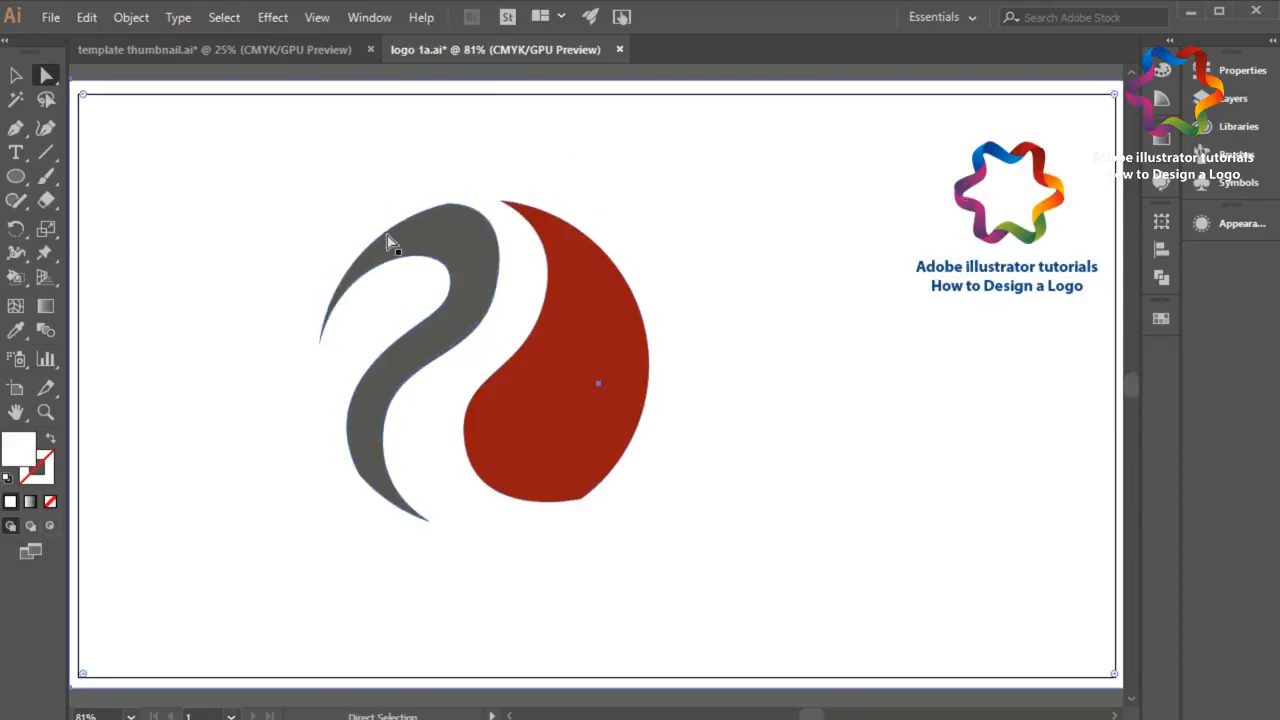
# Step: Round out the bottom curve of the red piece by pulling the direction handle at its lower left downward
pyautogui.click(583, 500)
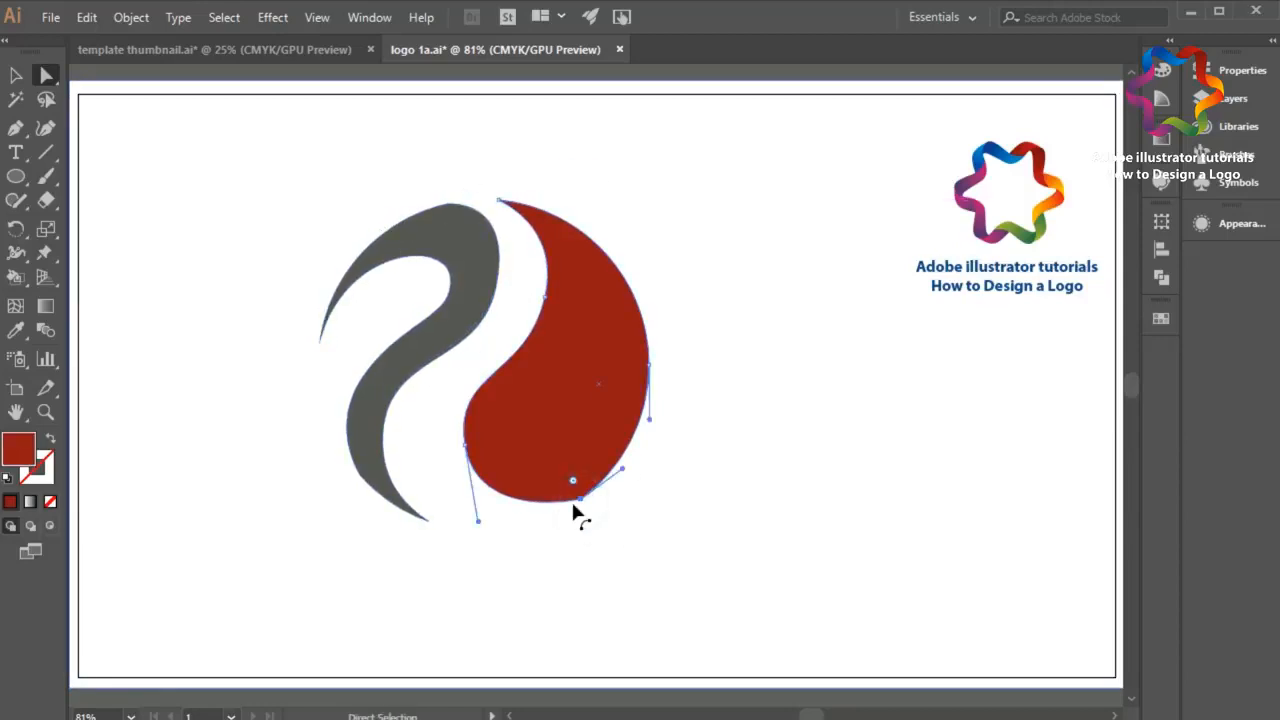
pyautogui.moveTo(477, 525); pyautogui.dragTo(478, 543)
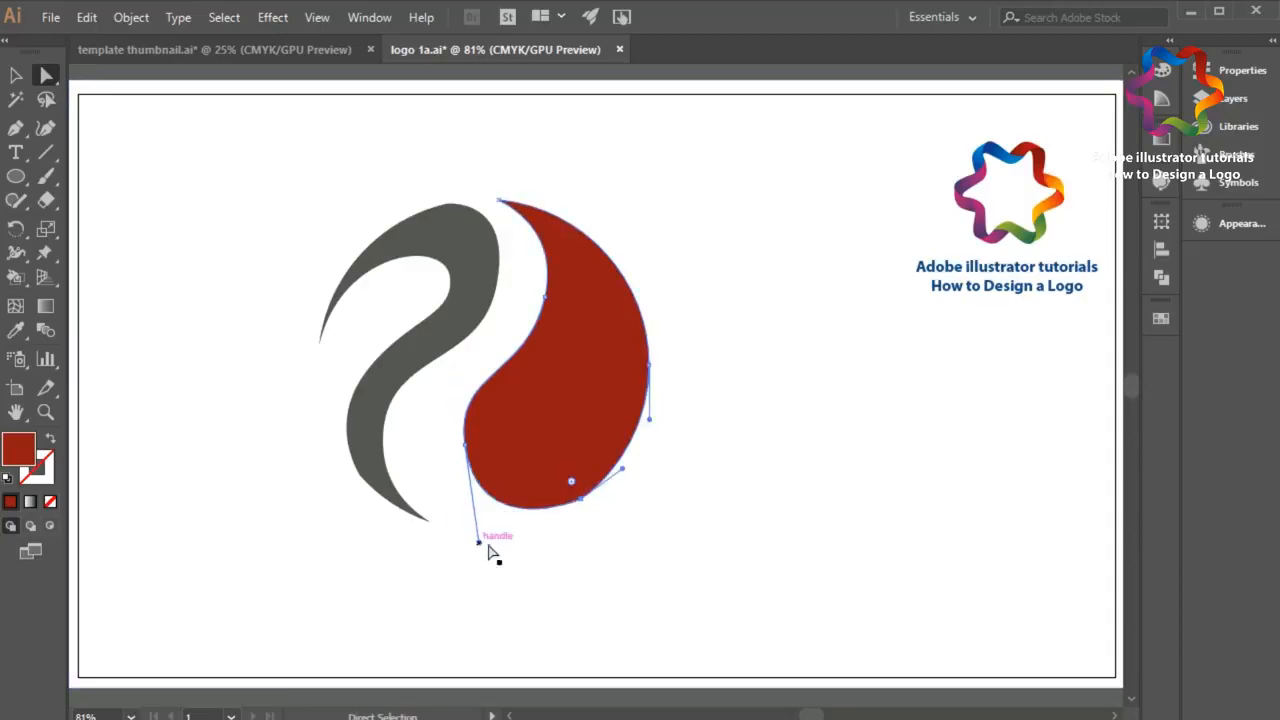
# Step: Reshape the inner S-curve of the red piece by shortening the lower direction handle of its upper inner anchor and pulling it slightly outward
pyautogui.click(608, 535)
pyautogui.click(466, 441)
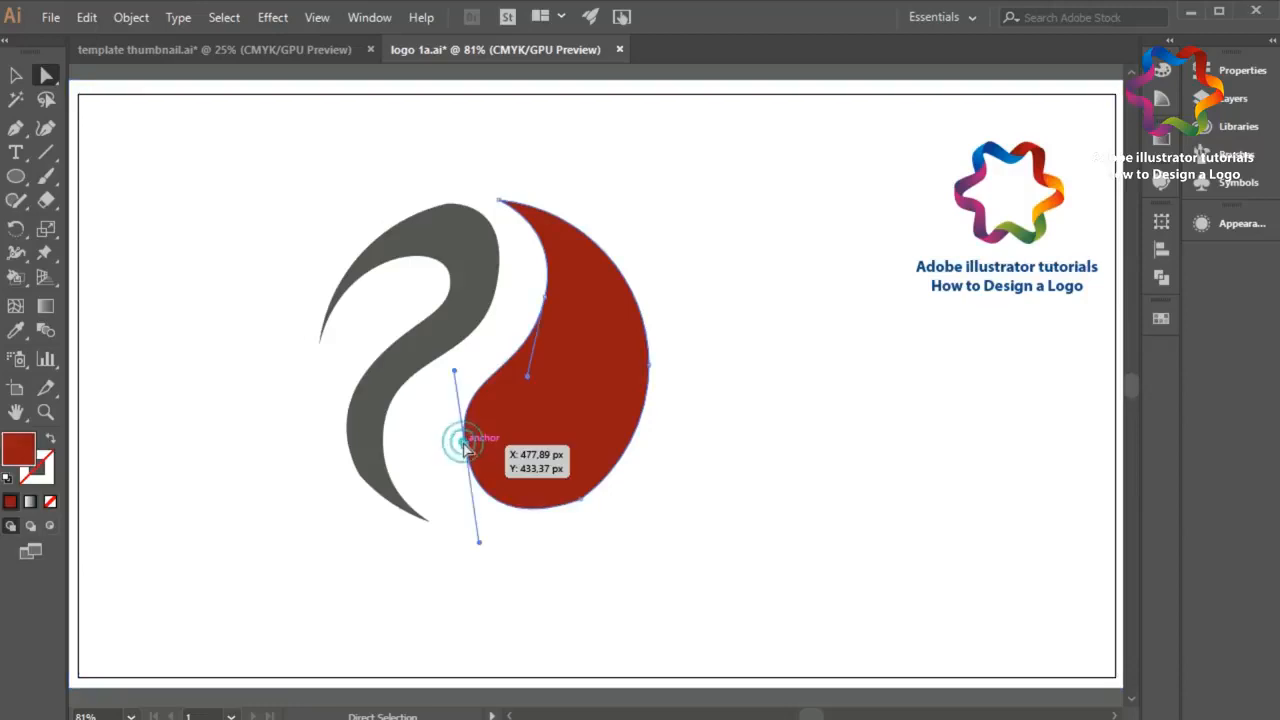
pyautogui.moveTo(529, 374); pyautogui.dragTo(539, 361)
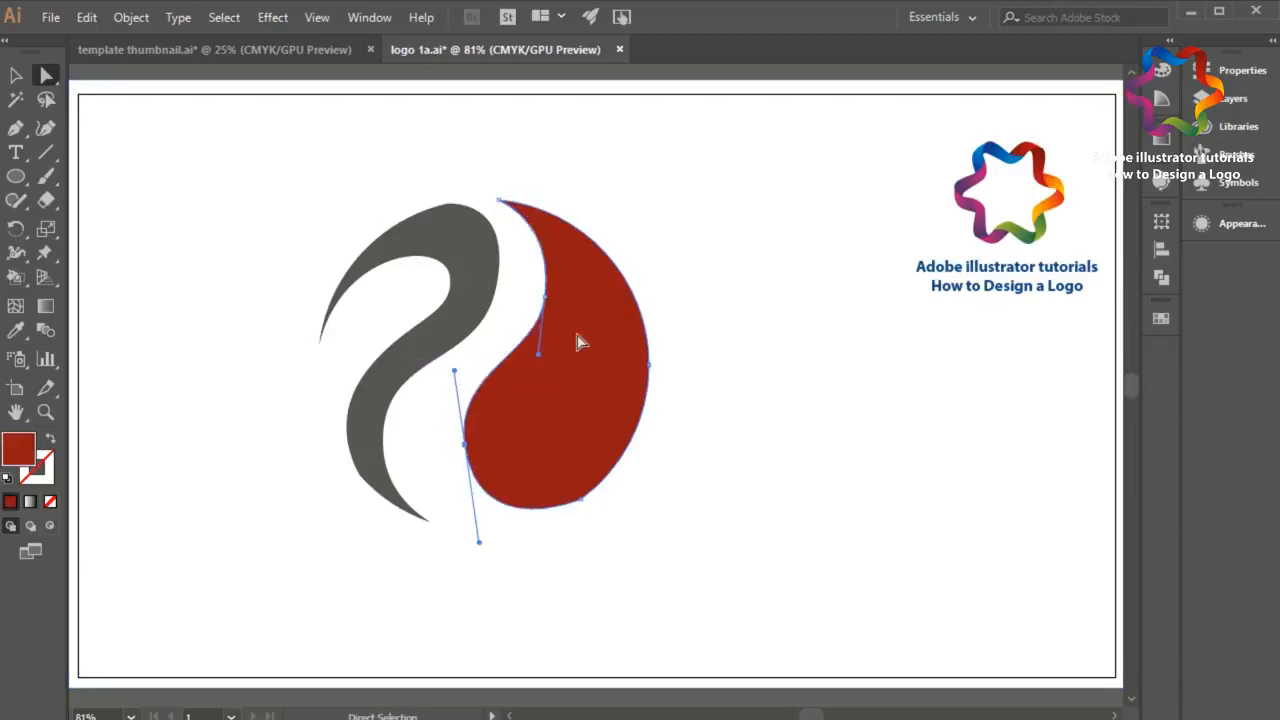
pyautogui.click(651, 243)
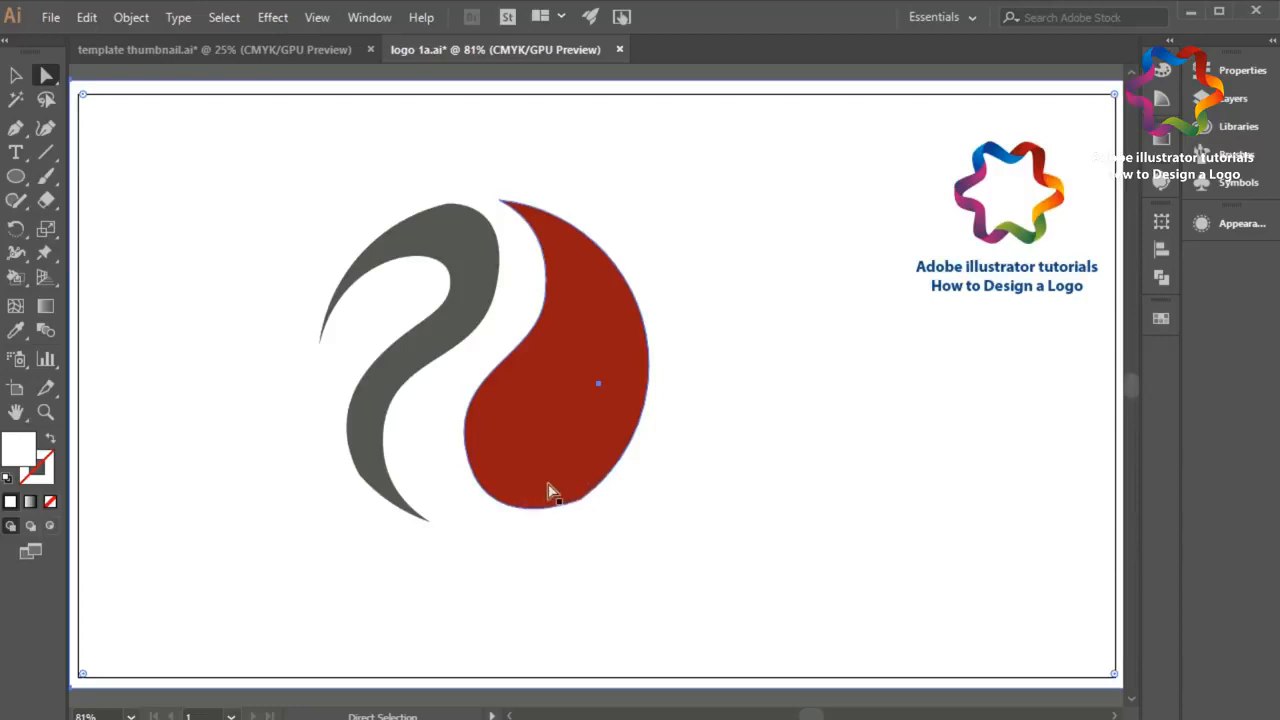
# Step: Fill the red piece with the pink-to-dark-purple radial gradient swatch, running from beyond its lower left to beyond its upper right
pyautogui.click(16, 75)
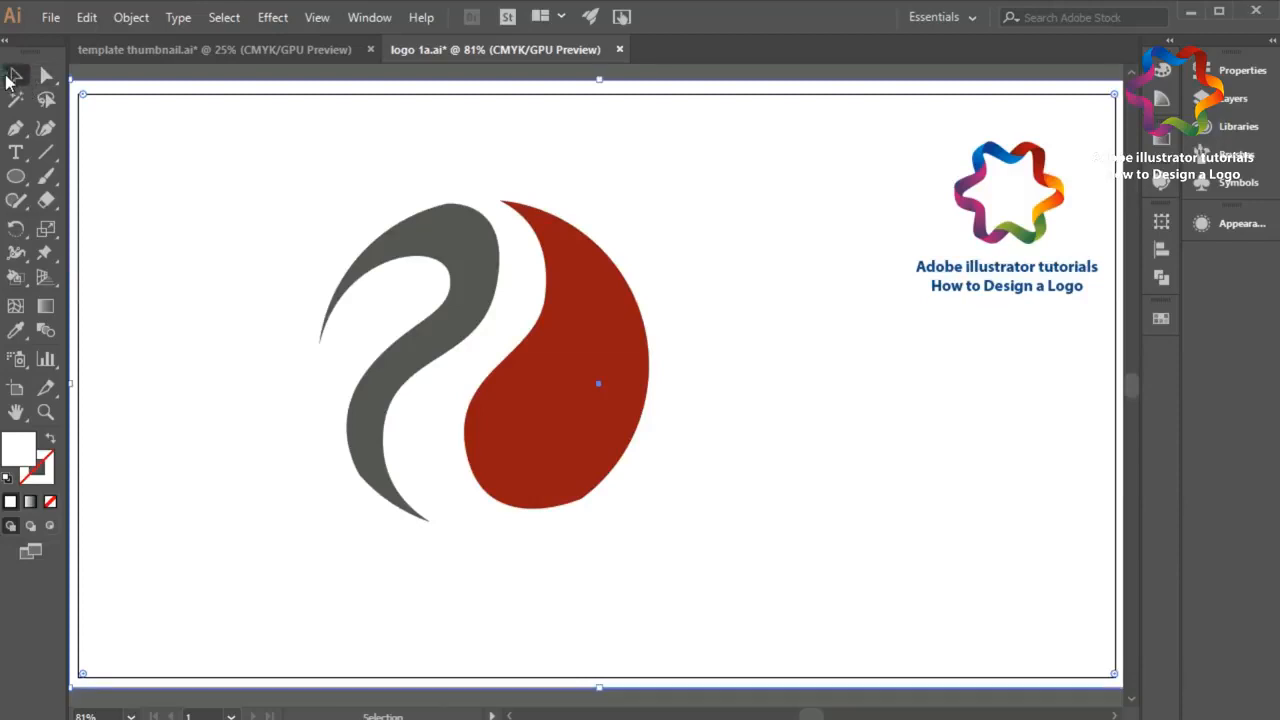
pyautogui.click(485, 400)
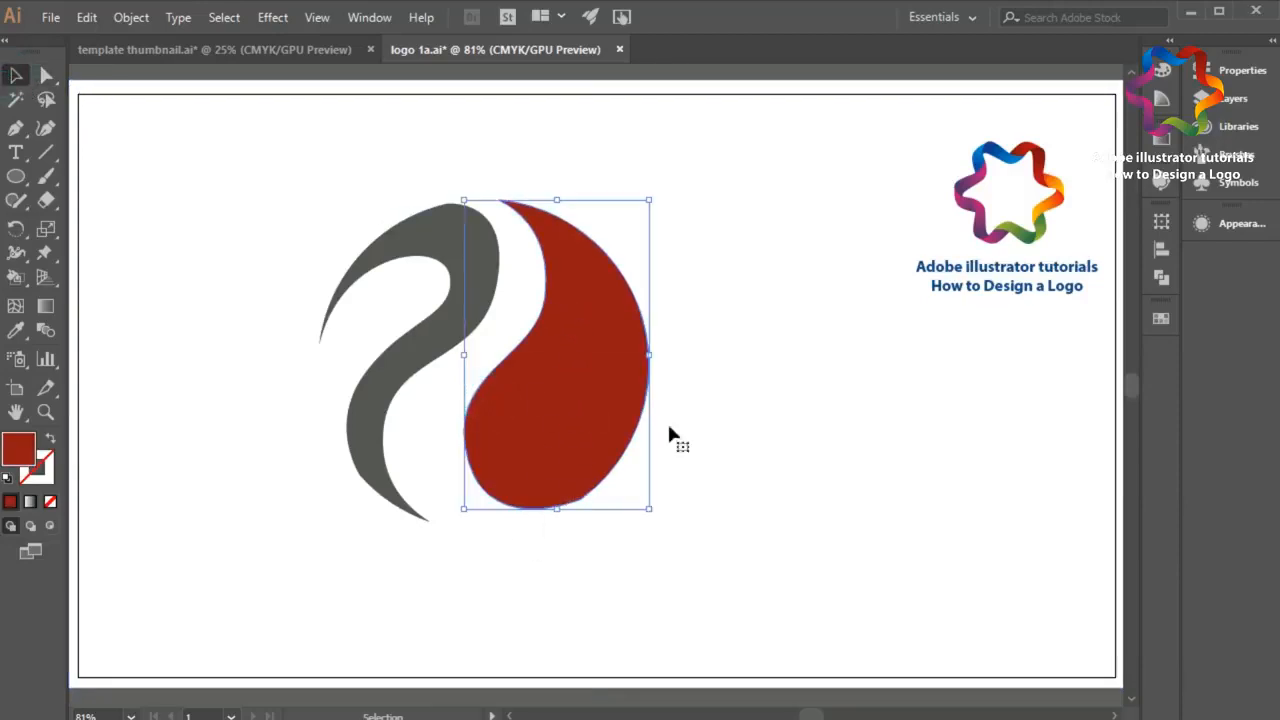
pyautogui.click(1161, 318)
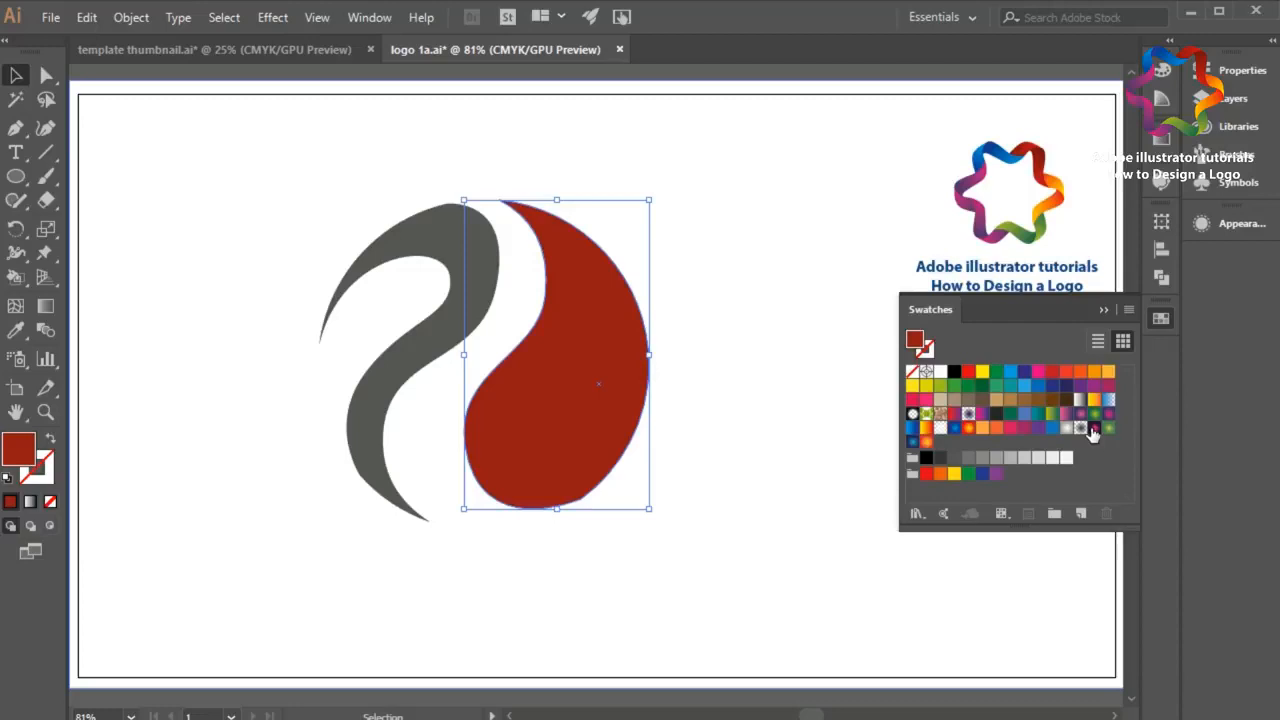
pyautogui.click(1094, 428)
pyautogui.click(45, 307)
pyautogui.moveTo(570, 230)
pyautogui.moveTo(483, 503); pyautogui.dragTo(676, 214)
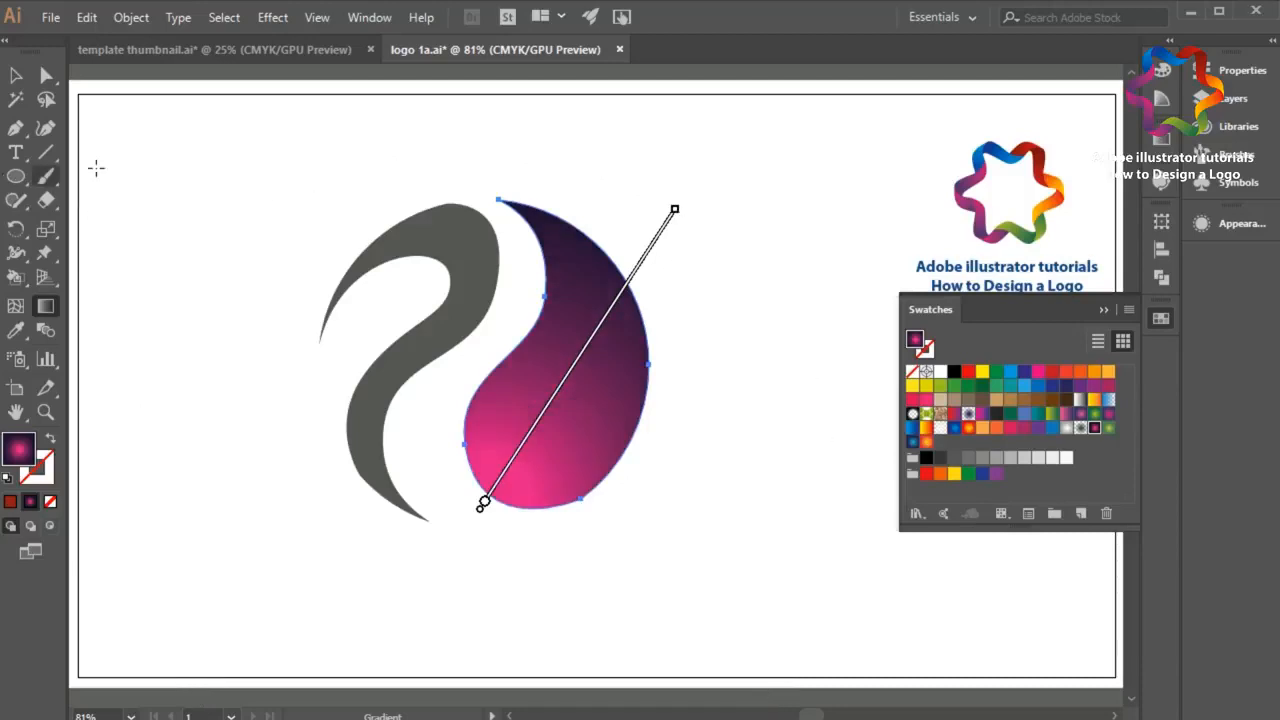
pyautogui.moveTo(427, 555); pyautogui.dragTo(779, 145)
pyautogui.click(16, 76)
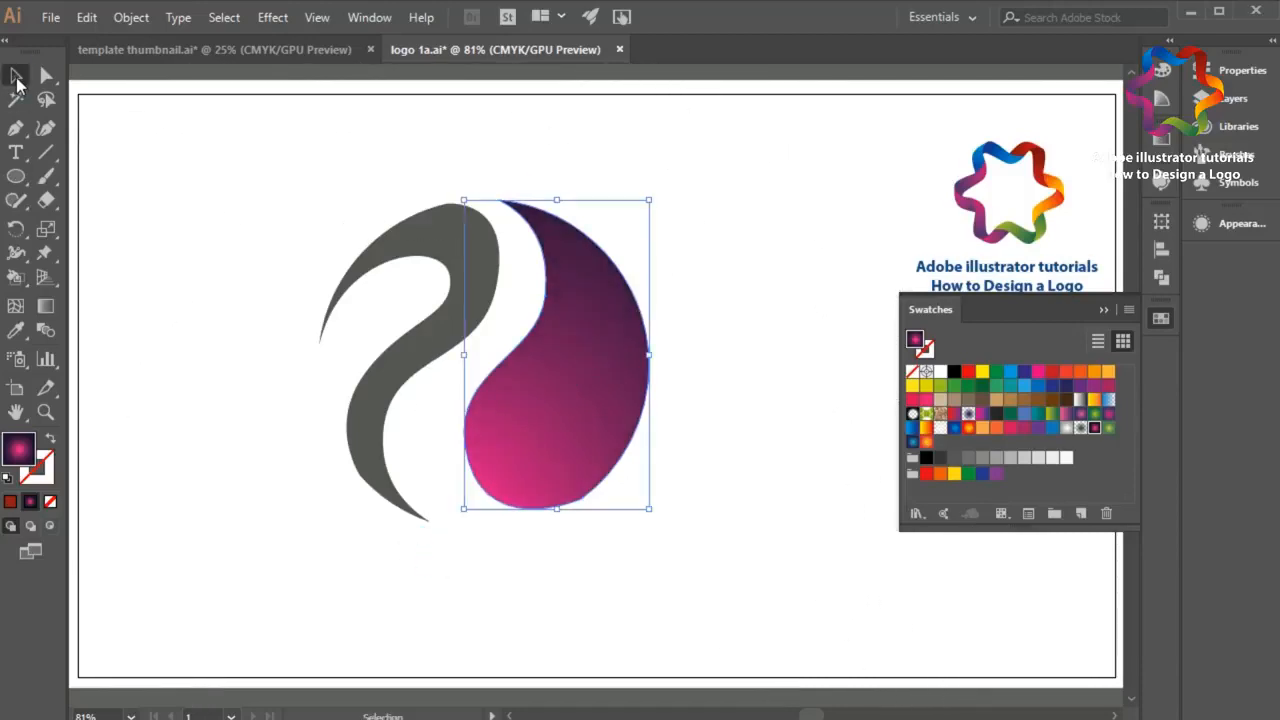
# Step: Draw a large circle covering most of both logo pieces and shift it down so its bottom meets the purple piece's lower edge
pyautogui.click(16, 178)
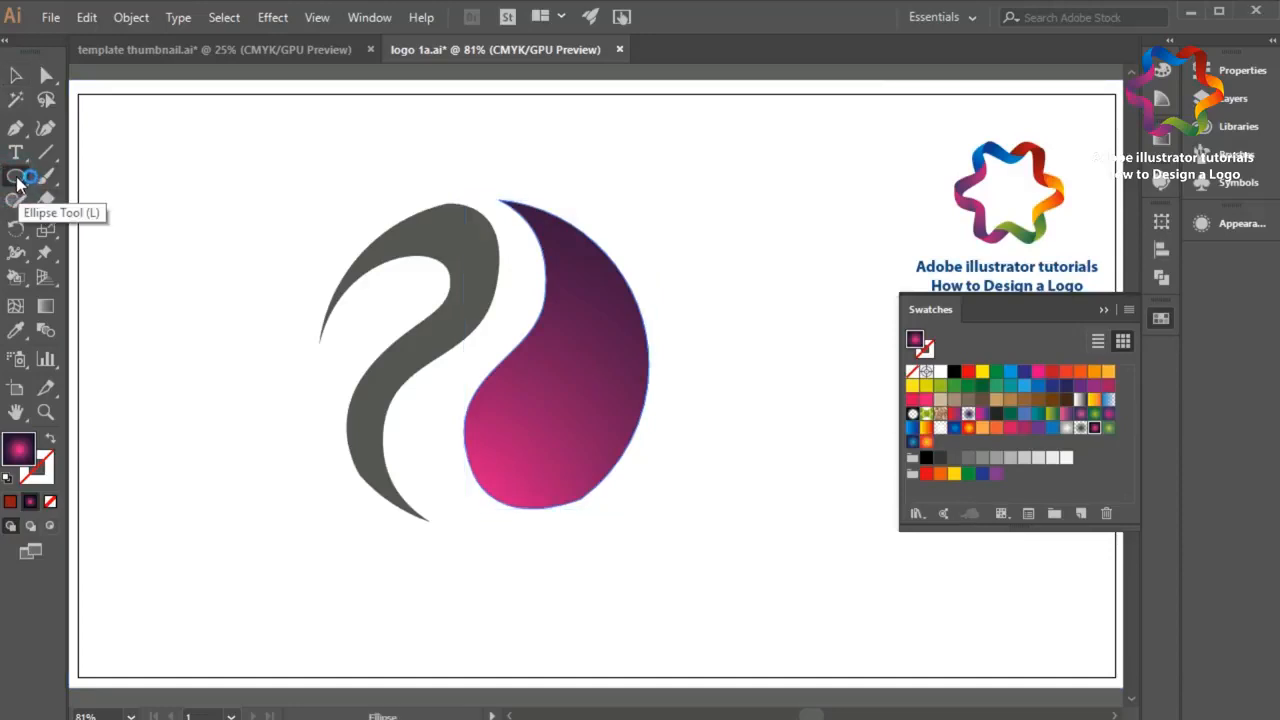
pyautogui.moveTo(327, 185); pyautogui.dragTo(498, 490)
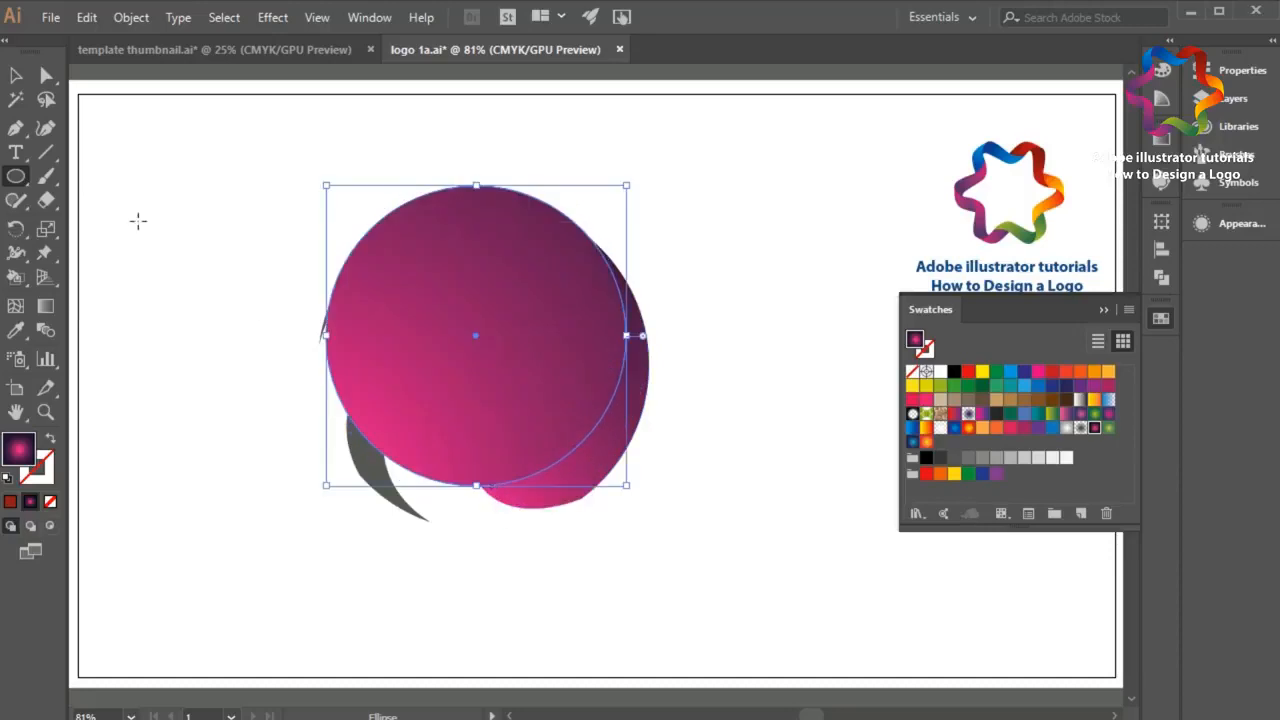
pyautogui.press('v')
pyautogui.moveTo(458, 377); pyautogui.dragTo(460, 400)
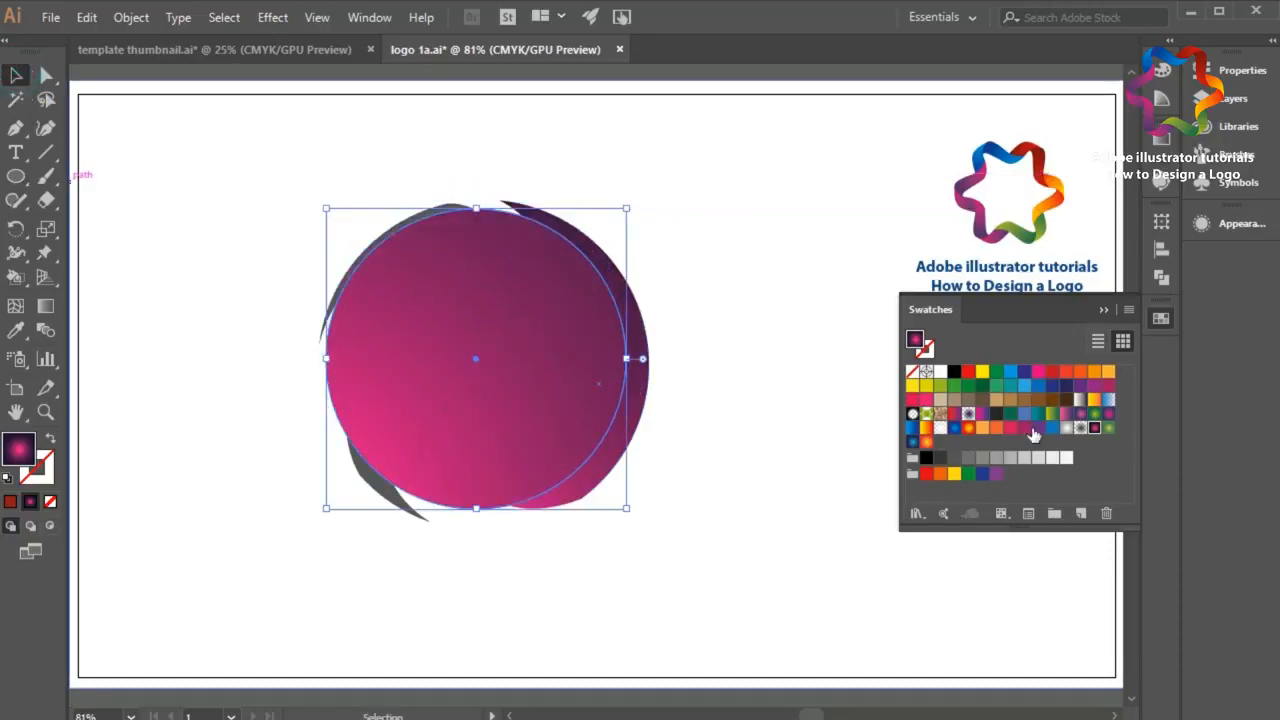
# Step: Fill the circle with the white transparent gradient, running from outside the logo's right side to the purple piece's inner edge, as a glossy highlight
pyautogui.click(941, 429)
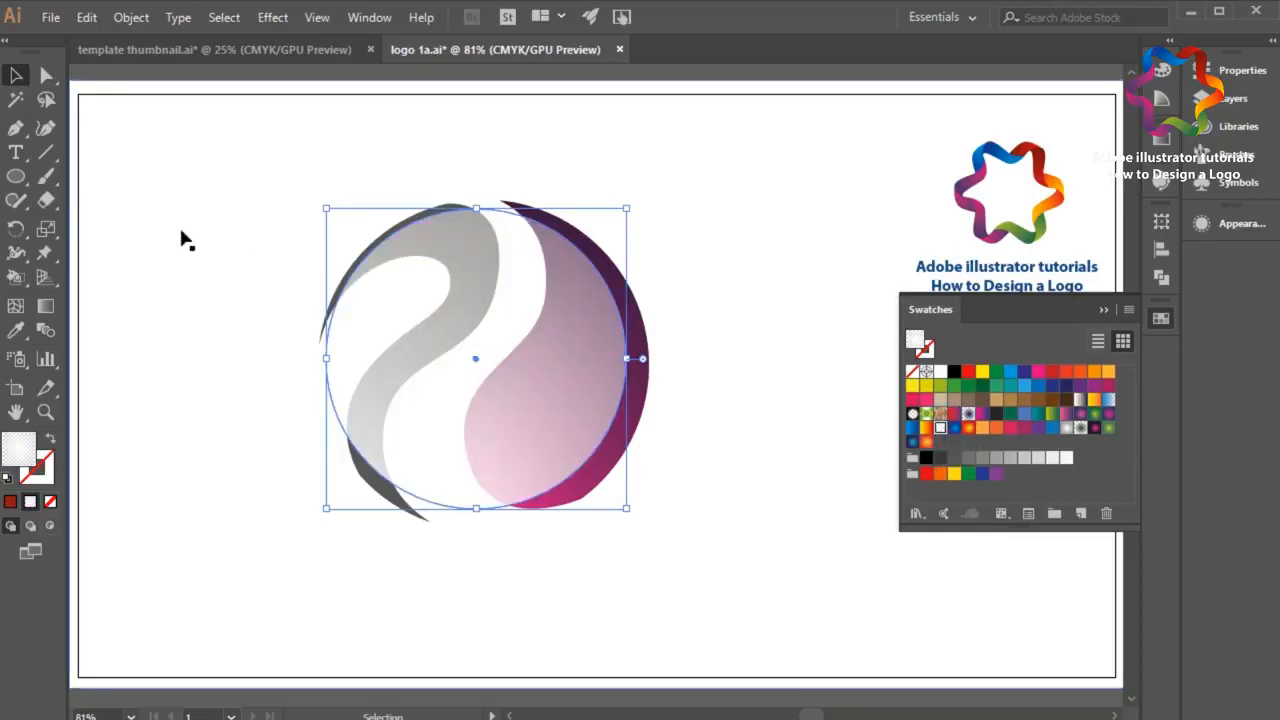
pyautogui.click(43, 305)
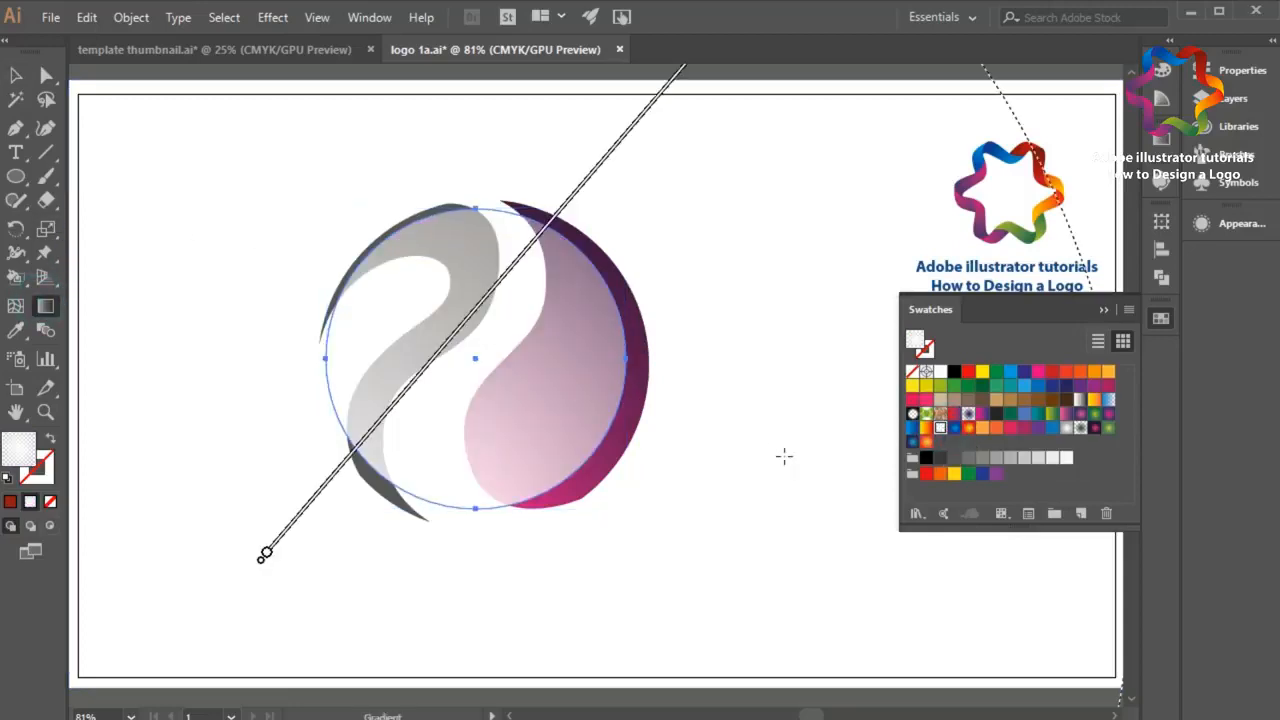
pyautogui.moveTo(805, 459); pyautogui.dragTo(70, 585)
pyautogui.moveTo(818, 397)
pyautogui.mouseDown()
pyautogui.moveTo(452, 372)
pyautogui.moveTo(517, 380)
pyautogui.mouseUp()
pyautogui.moveTo(518, 375)
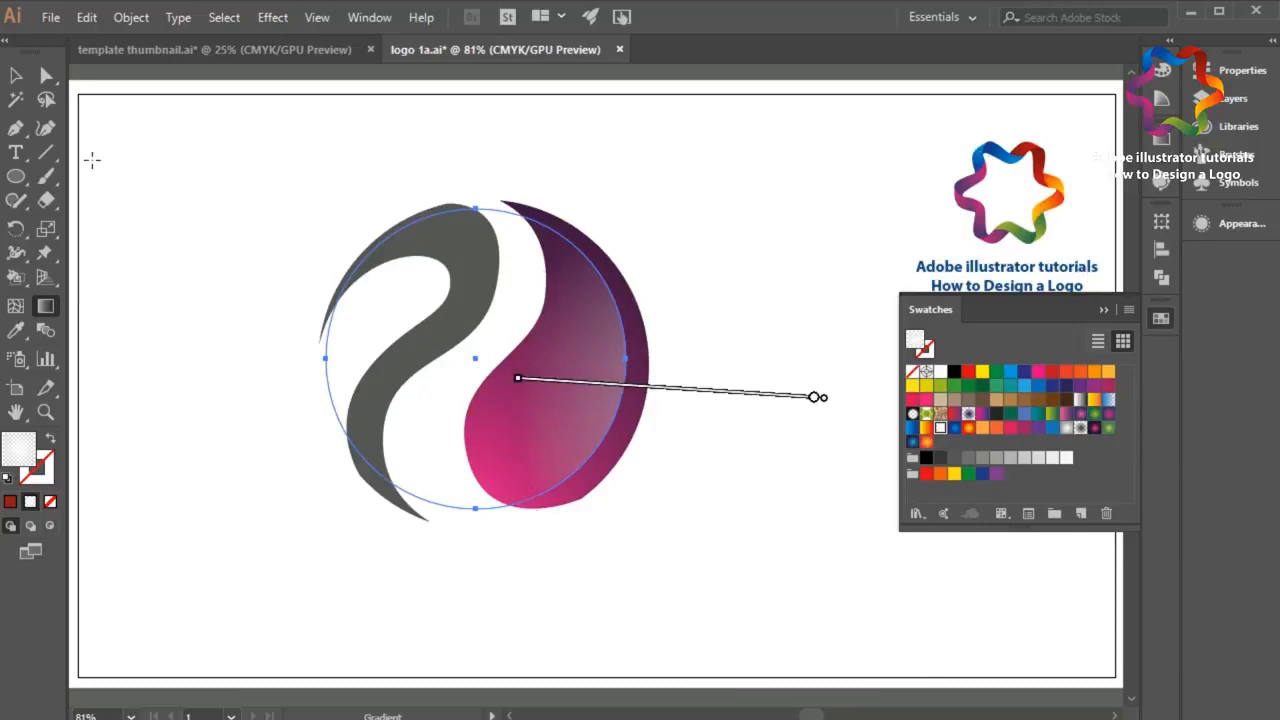
pyautogui.click(16, 76)
pyautogui.click(188, 191)
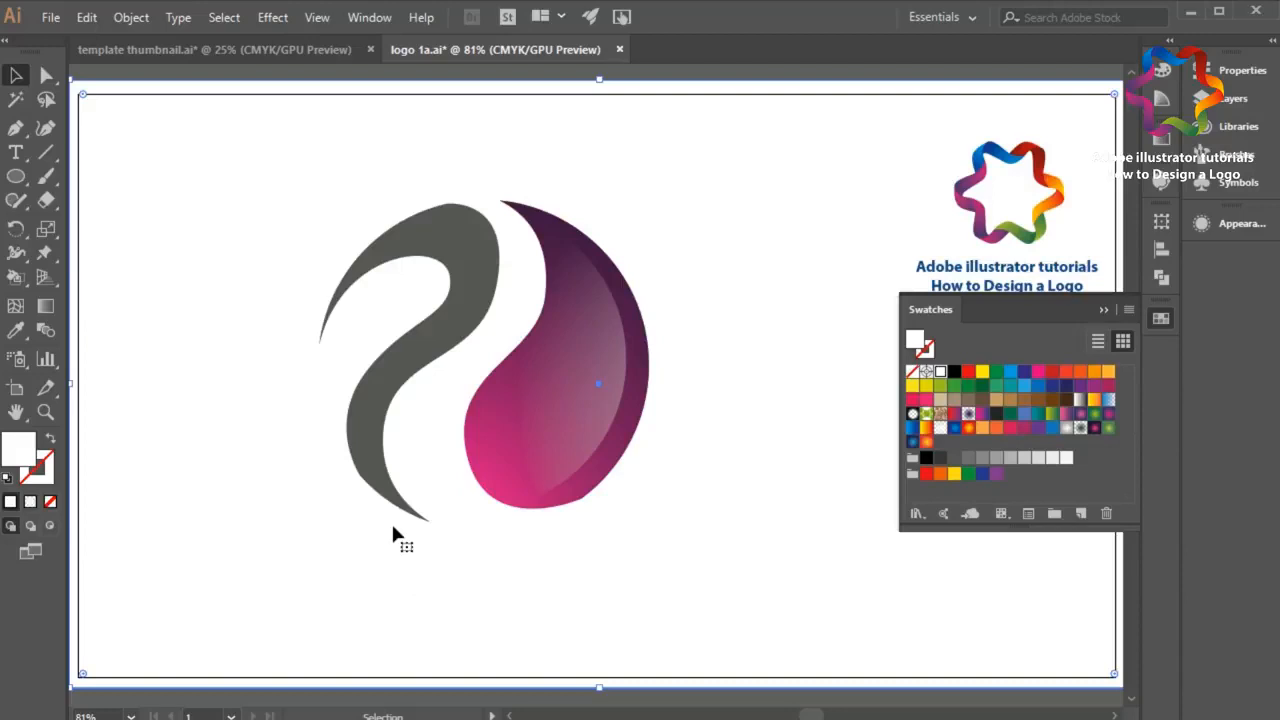
# Step: Fill the gray ribbon with the yellow-to-red radial gradient, running from beside its upper right curve down past its bottom tip
pyautogui.click(390, 495)
pyautogui.press('a')
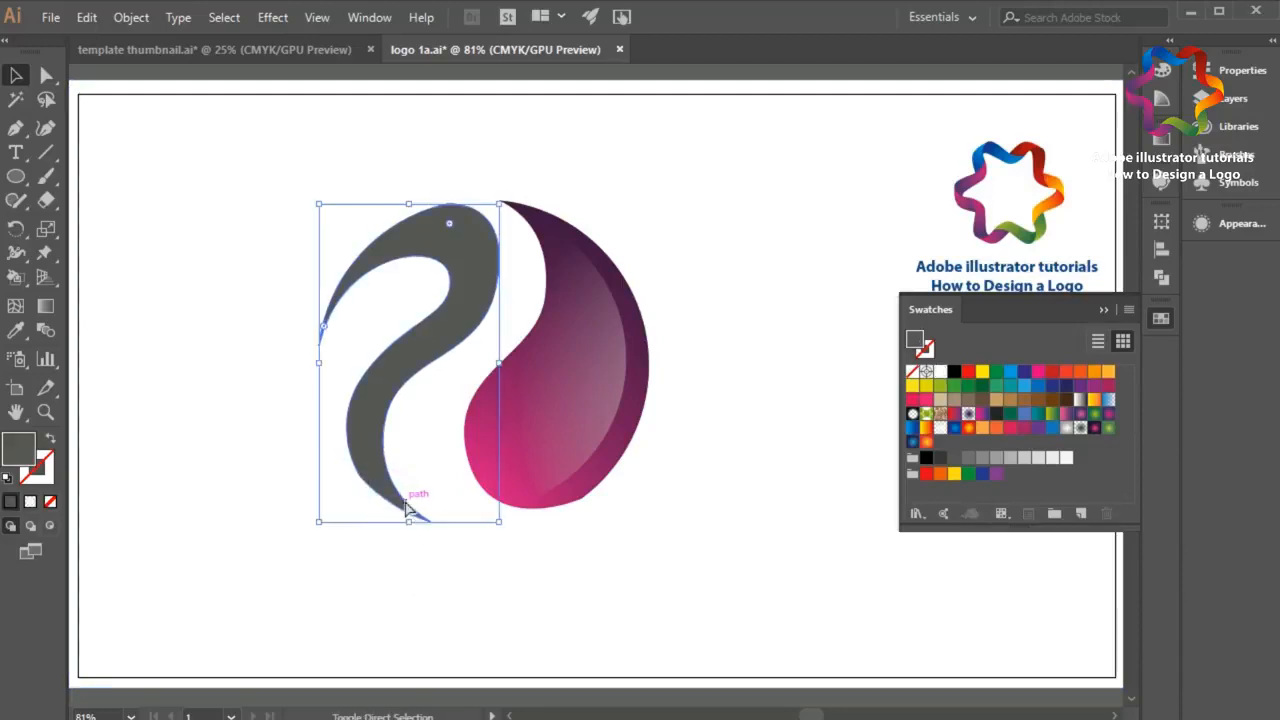
pyautogui.press('v')
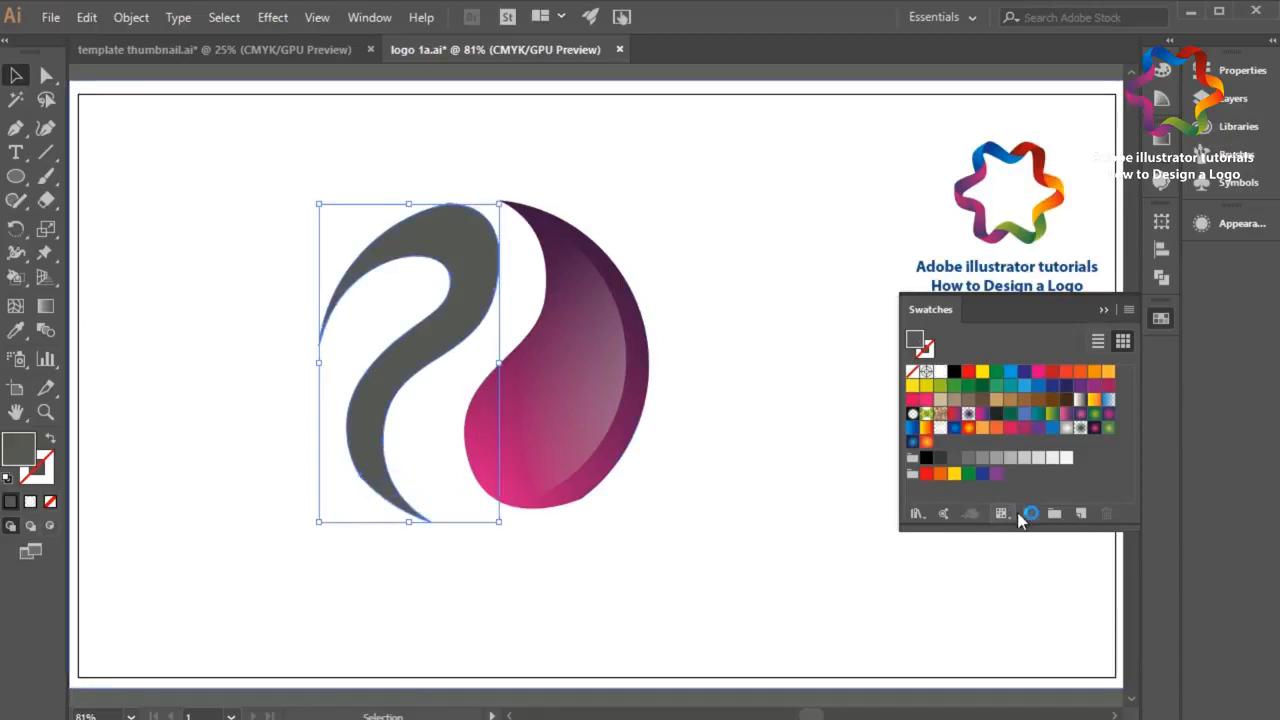
pyautogui.click(968, 428)
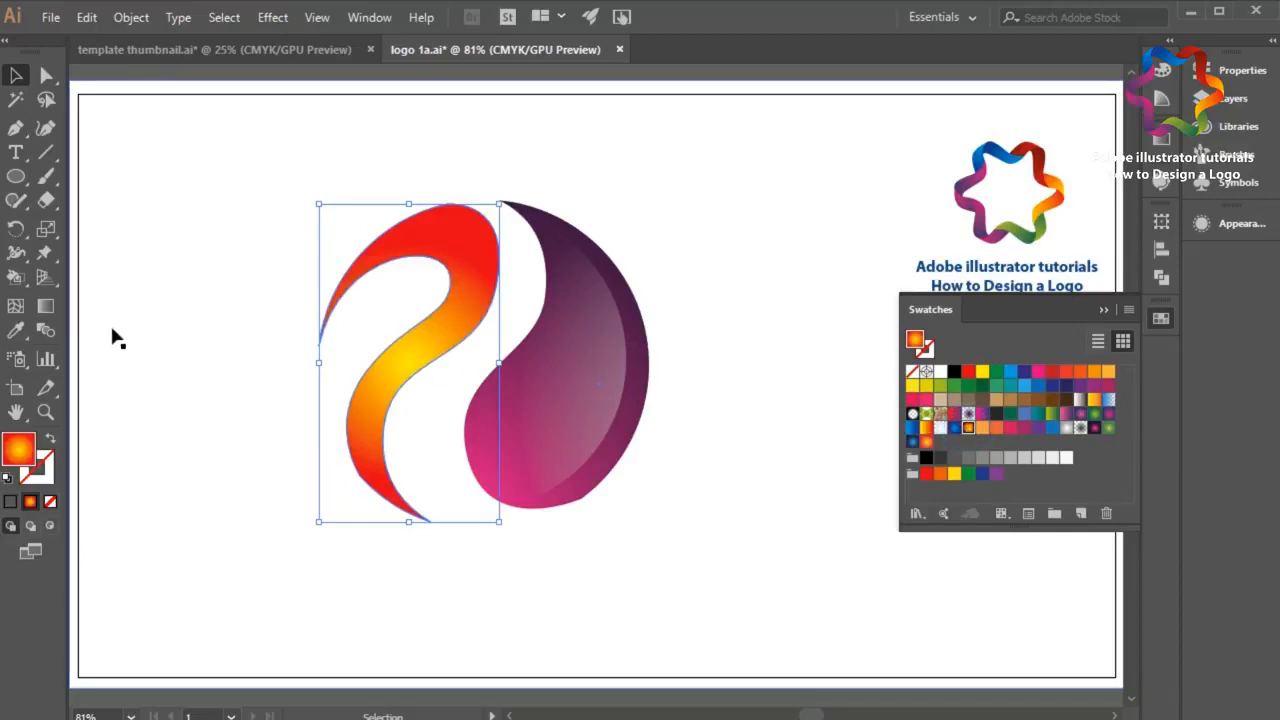
pyautogui.click(45, 306)
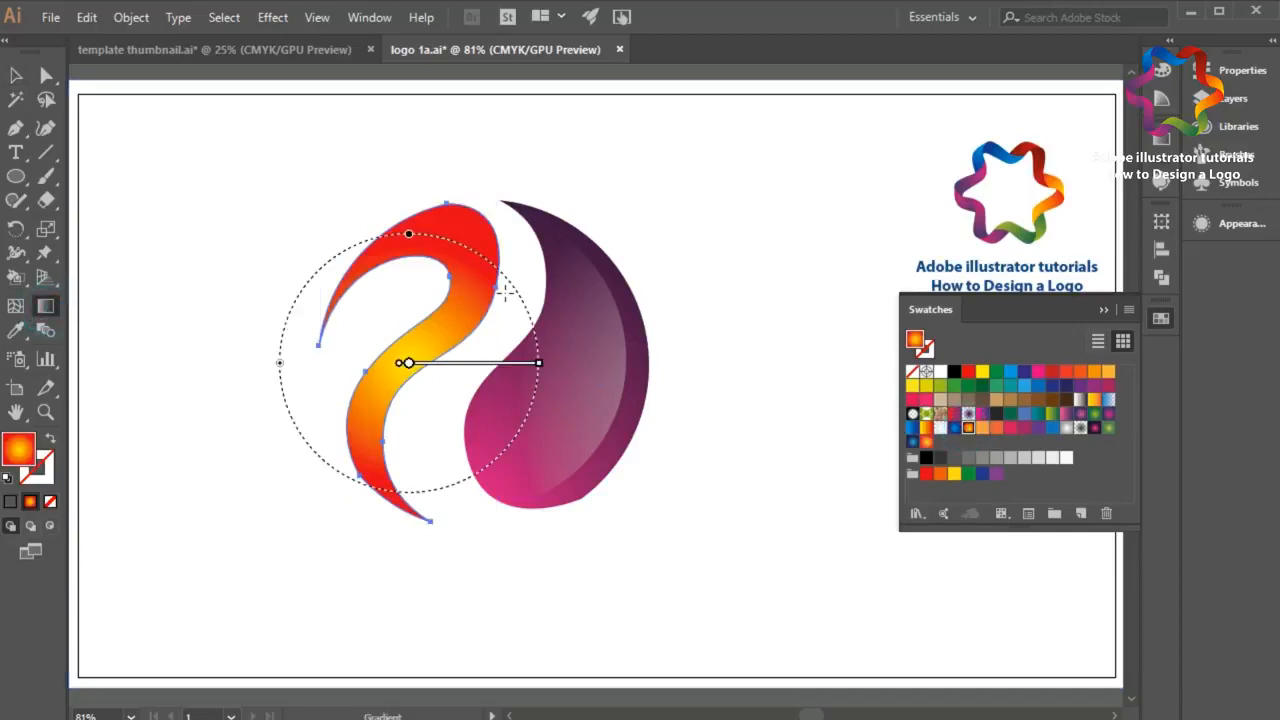
pyautogui.moveTo(532, 278)
pyautogui.mouseDown()
pyautogui.moveTo(503, 360)
pyautogui.moveTo(384, 544)
pyautogui.mouseUp()
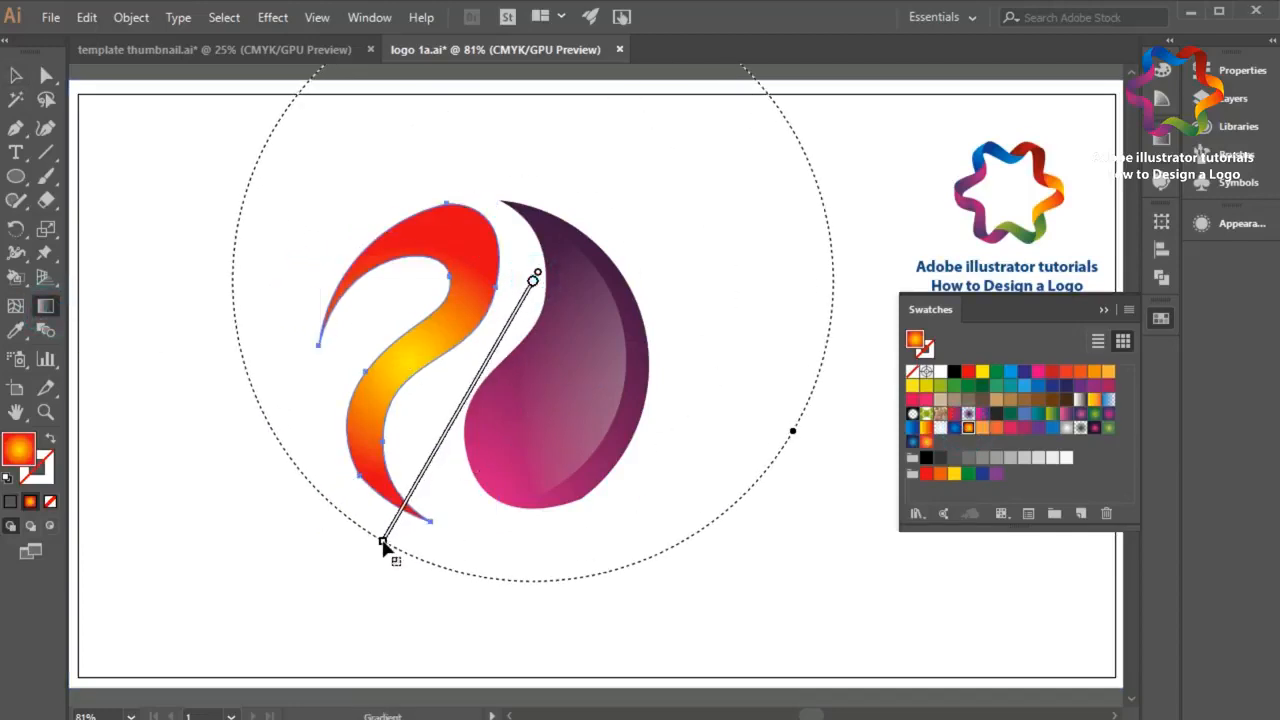
pyautogui.press('v')
pyautogui.click(207, 188)
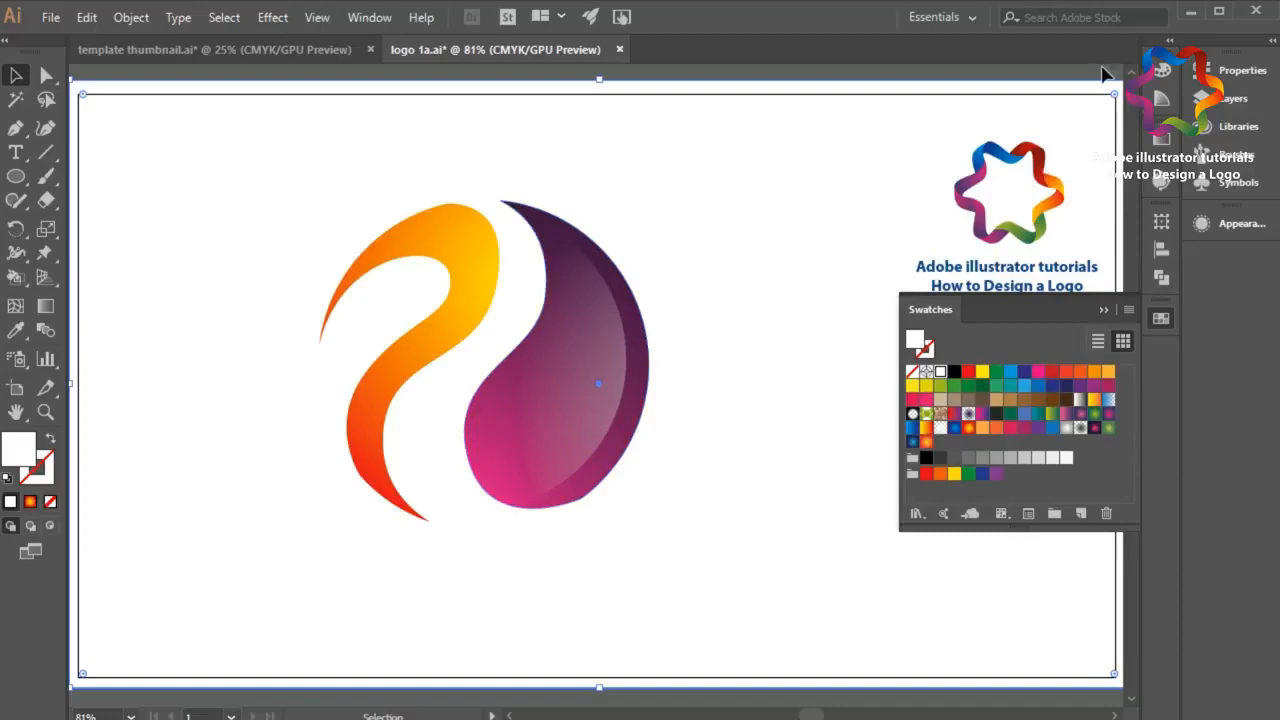
# Step: Switch to the YouTube channel page in the browser, hide the side menu and copy the channel name into the search field
pyautogui.click(1191, 12)
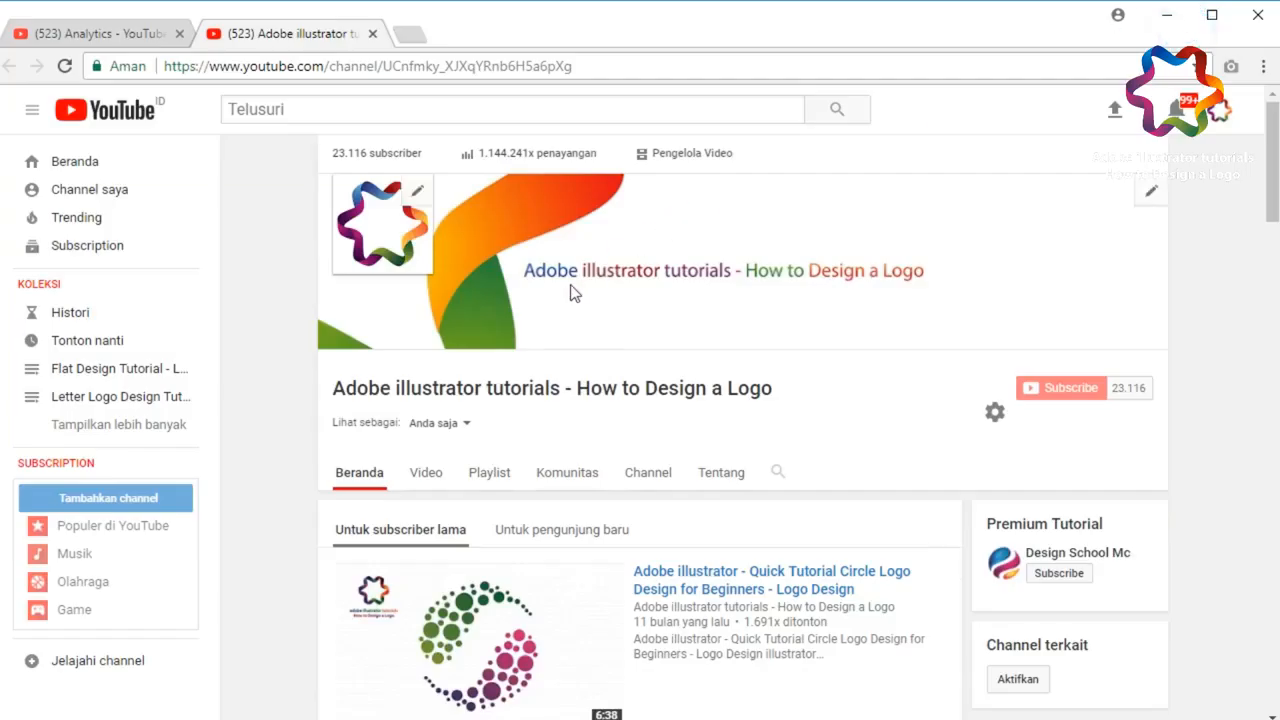
pyautogui.click(32, 110)
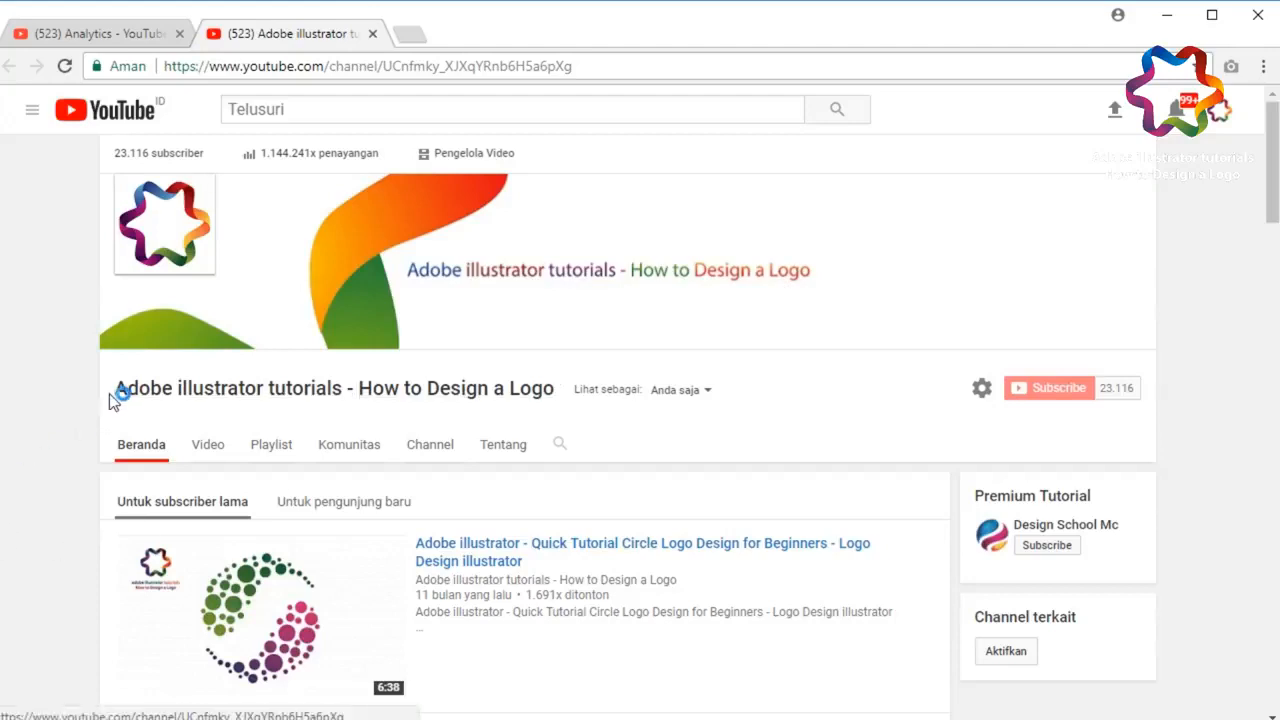
pyautogui.moveTo(108, 391); pyautogui.dragTo(553, 393)
pyautogui.hotkey('ctrl', 'c')
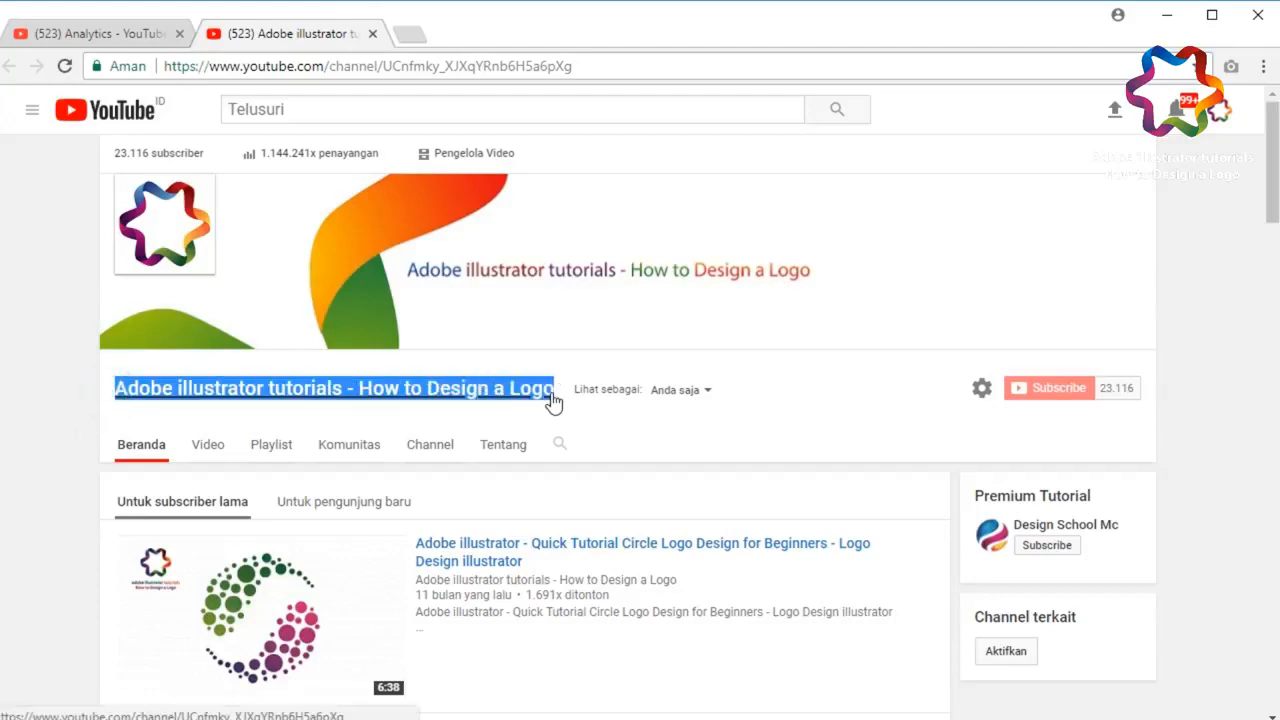
pyautogui.click(512, 108)
pyautogui.hotkey('ctrl', 'v')
pyautogui.click(55, 337)
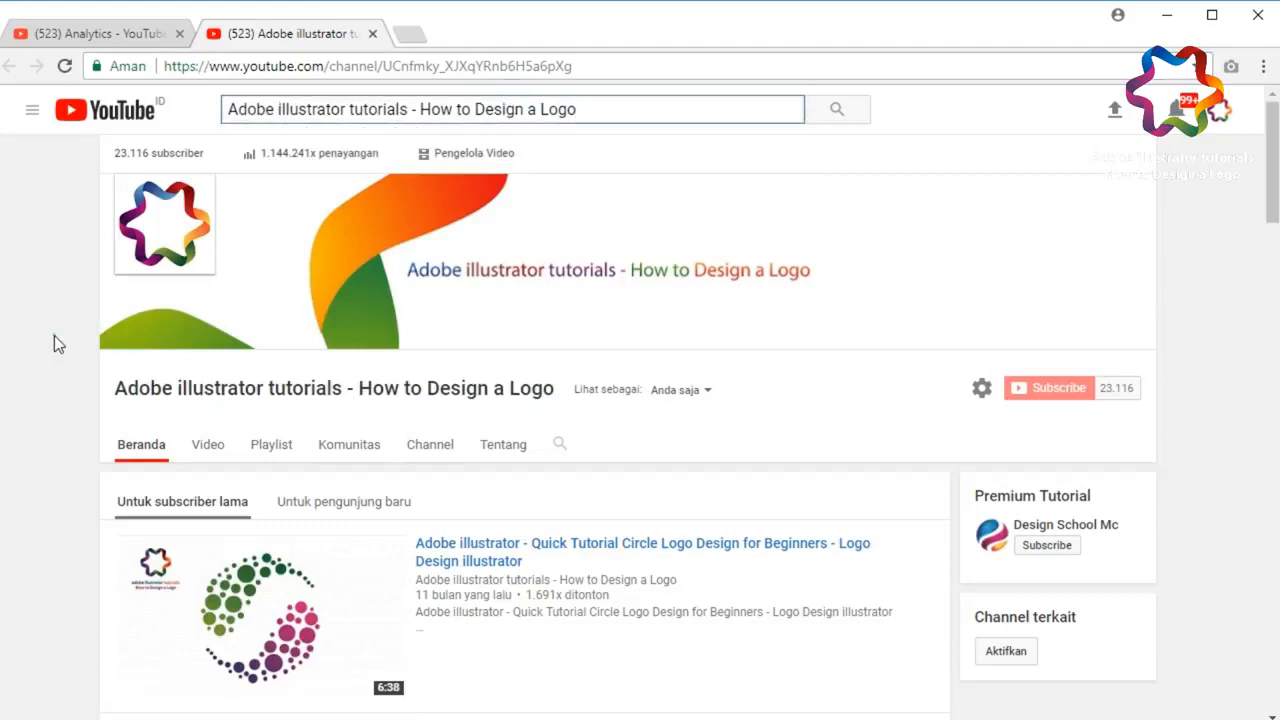